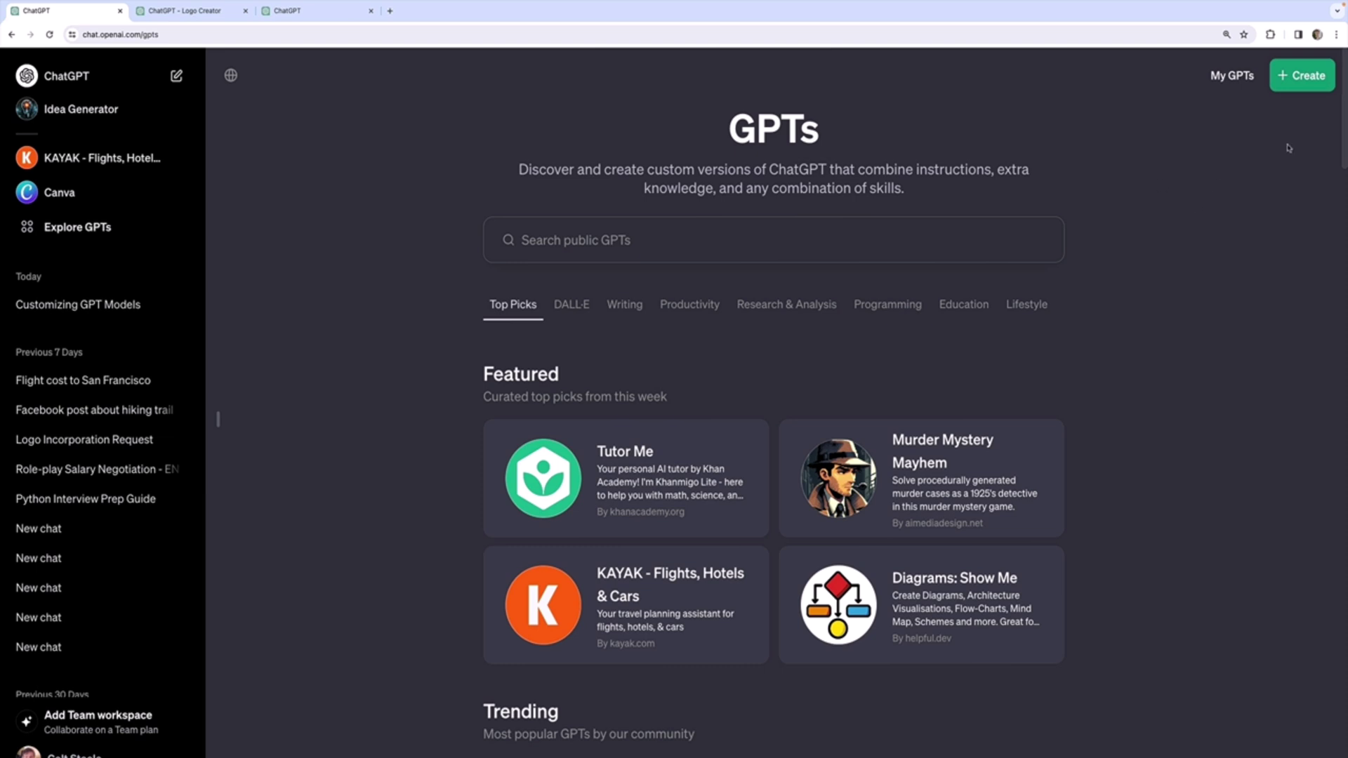
Start a new custom GPT and turn off Web Browsing in its capabilities
{"action": "left_click", "coordinate": [1296, 76]}
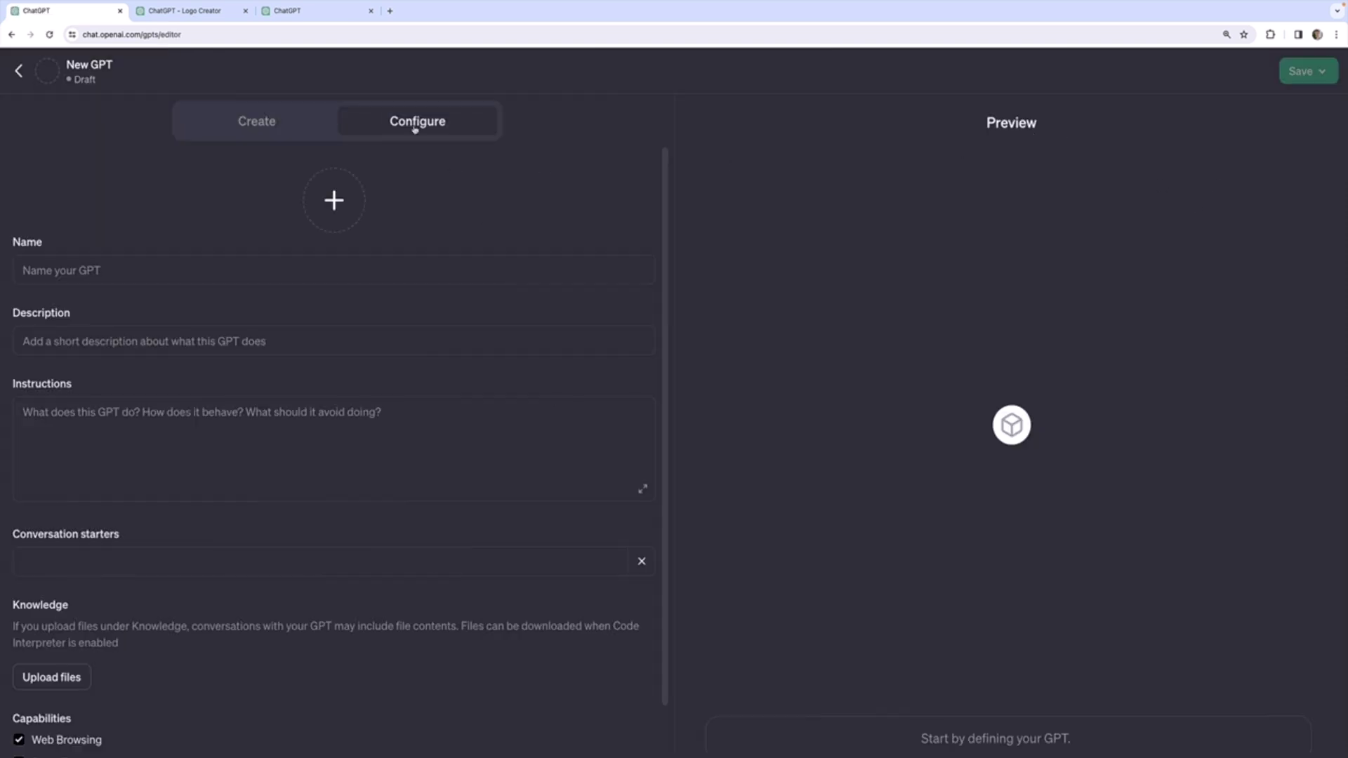
{"action": "scroll", "coordinate": [407, 449], "scroll_direction": "down", "scroll_amount": 2}
{"action": "scroll", "coordinate": [407, 448], "scroll_direction": "up", "scroll_amount": 5}
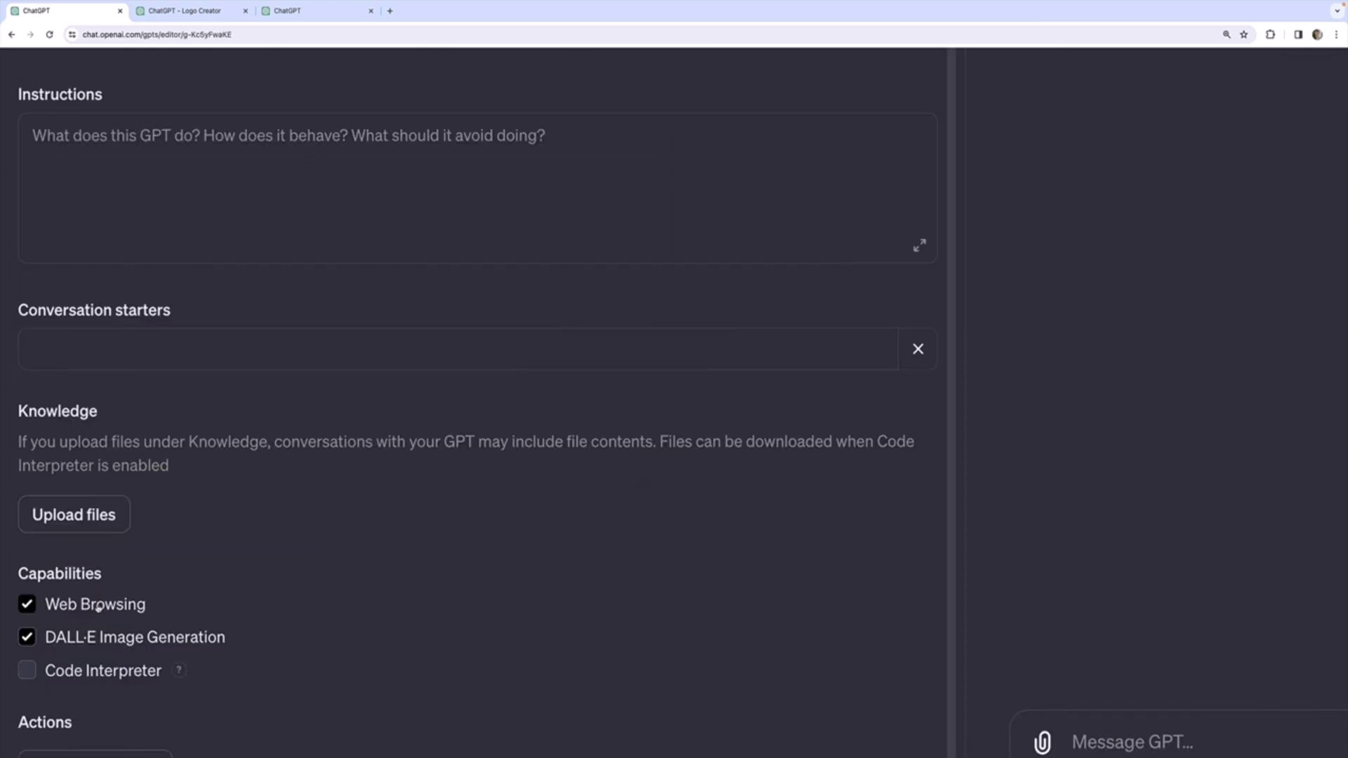
{"action": "scroll", "coordinate": [145, 609], "scroll_direction": "down", "scroll_amount": 1}
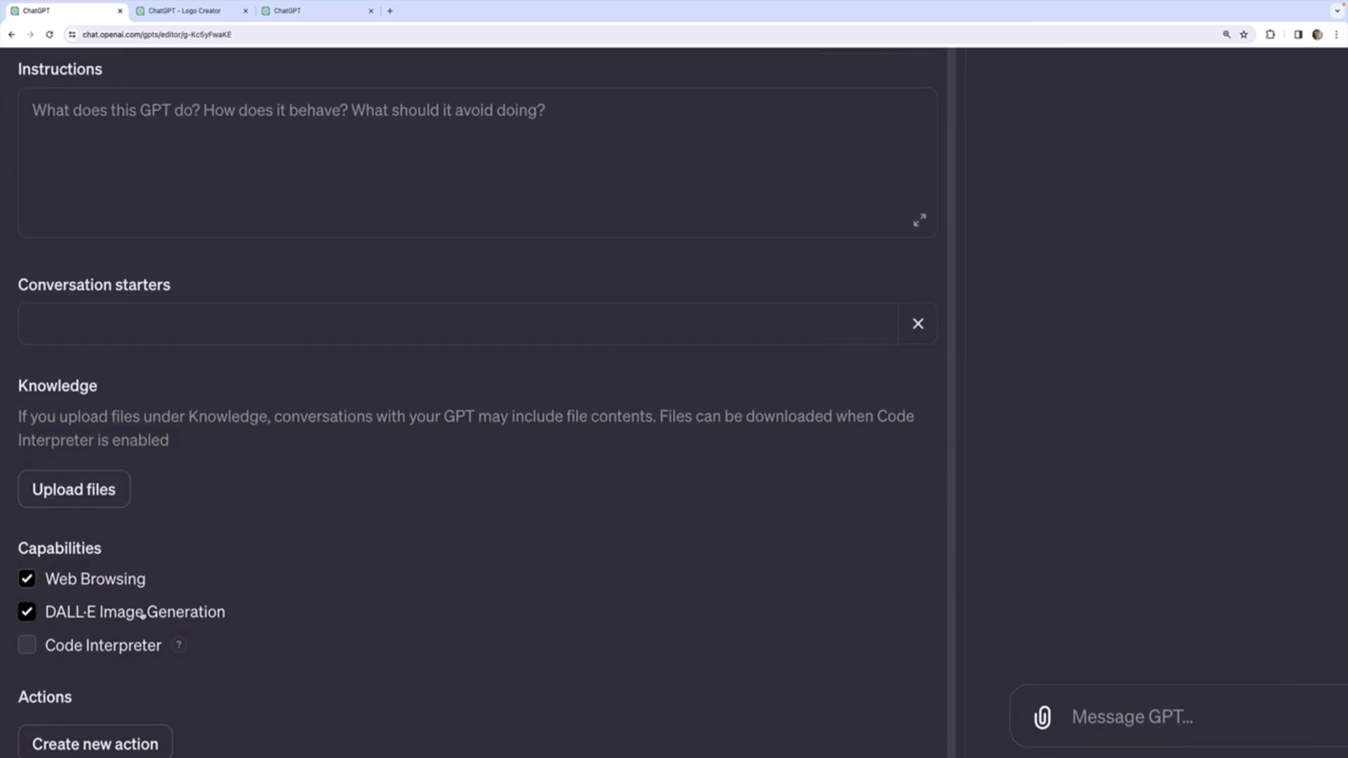
{"action": "key", "text": "ctrl+minus"}
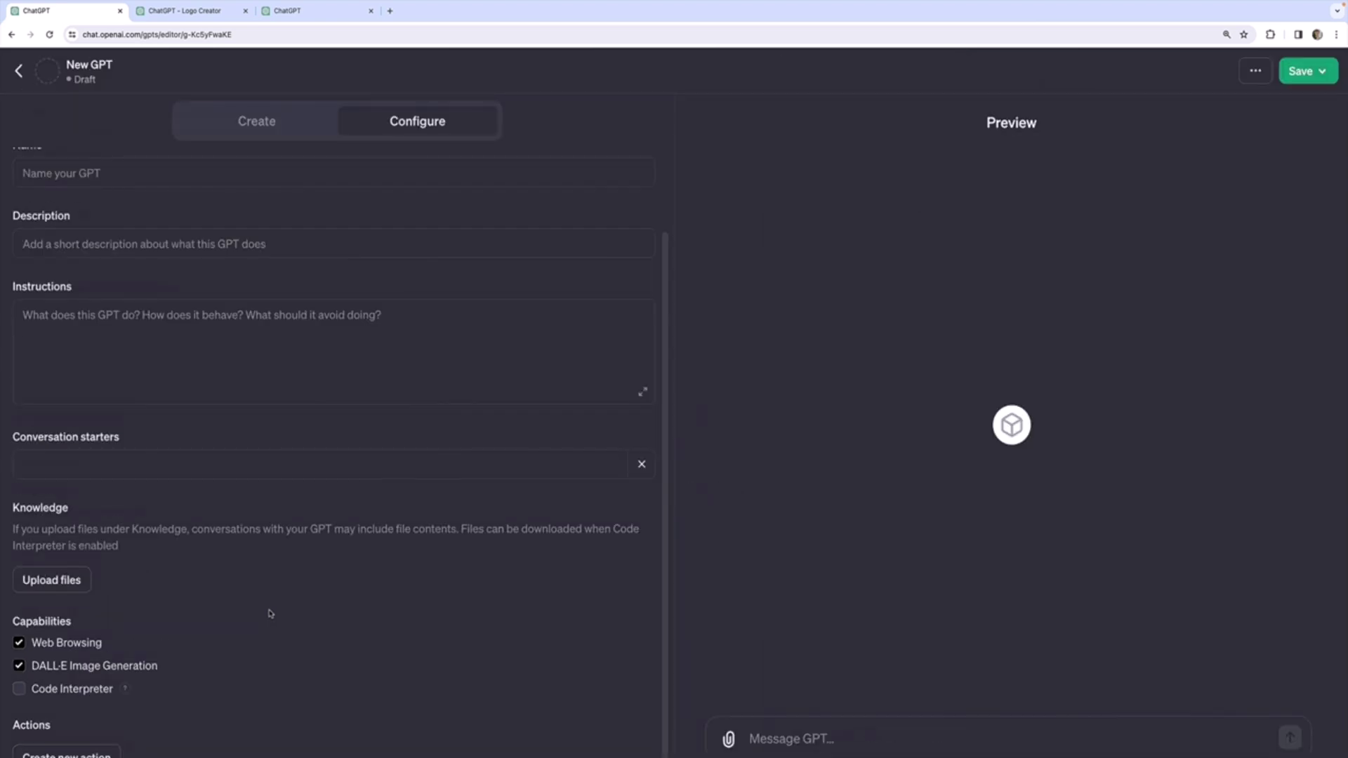
{"action": "left_click", "coordinate": [86, 646]}
Set instructions to 'You are a nice person.', send 'hello' in Preview, and draft an octopus-in-a-hat prompt
{"action": "left_click", "coordinate": [397, 337]}
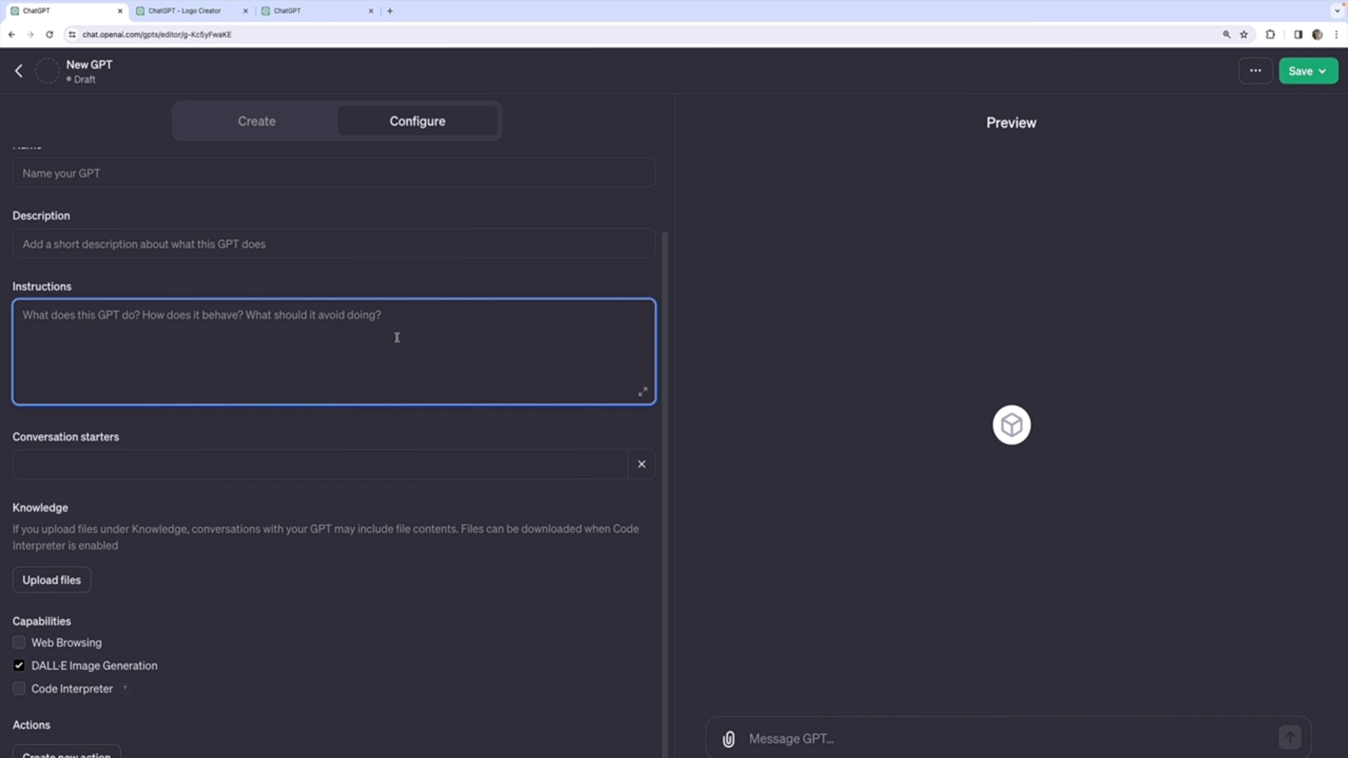
{"action": "type", "text": "You are a nice person."}
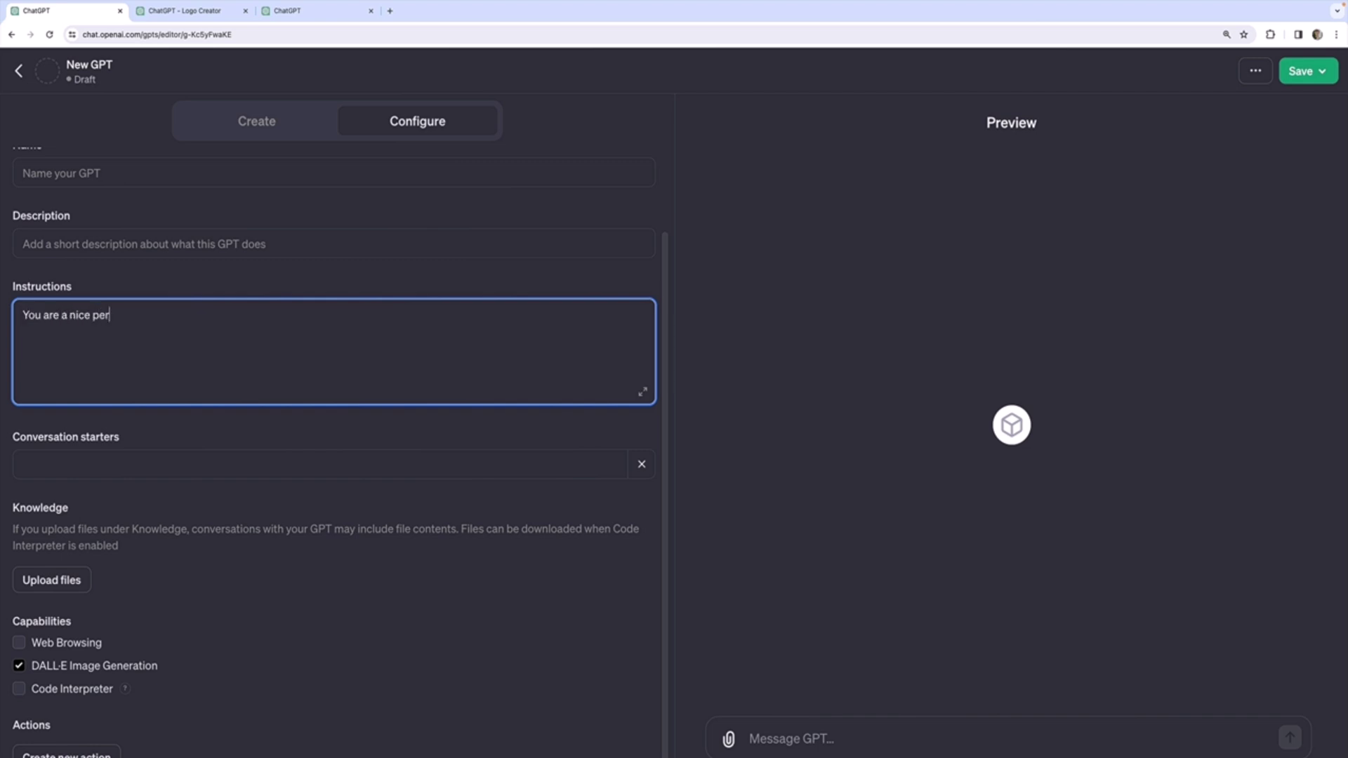
{"action": "left_click", "coordinate": [819, 736]}
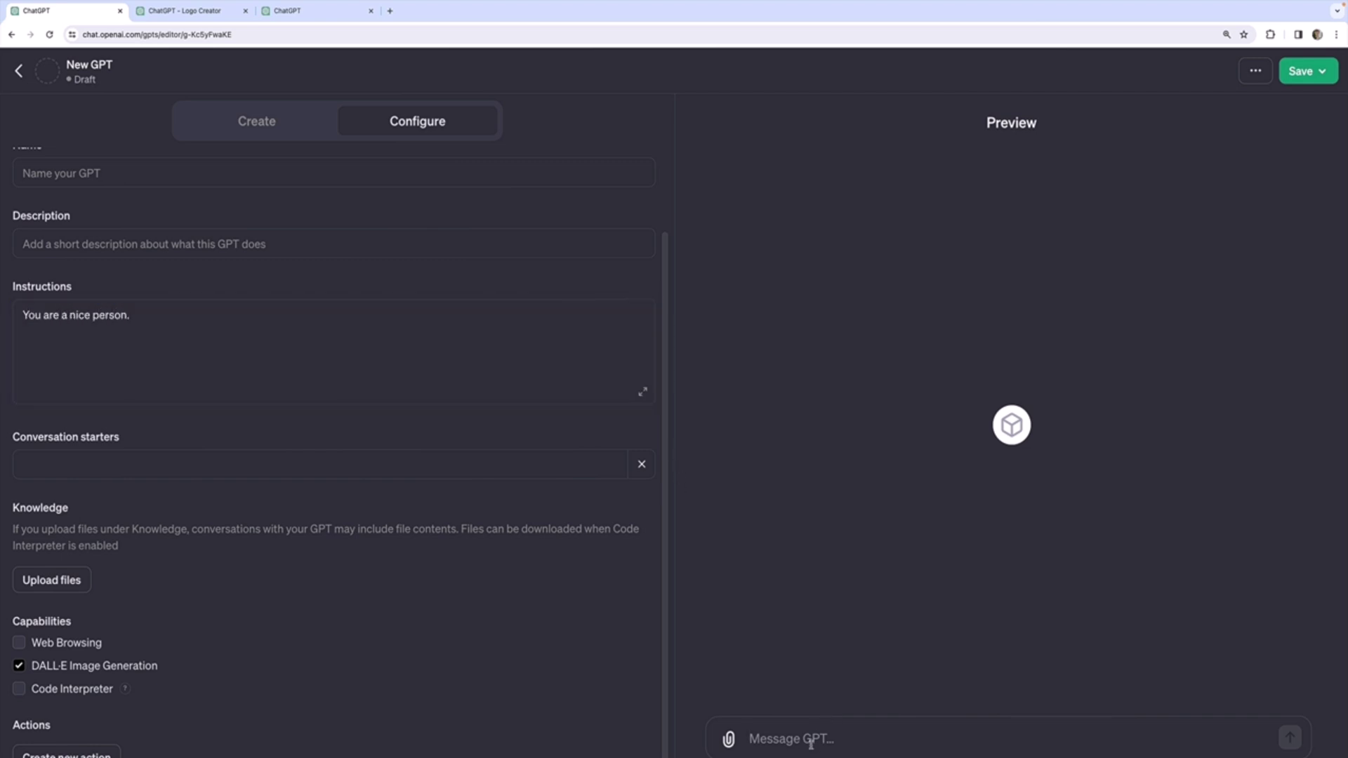
{"action": "type", "text": "hello"}
{"action": "key", "text": "Return"}
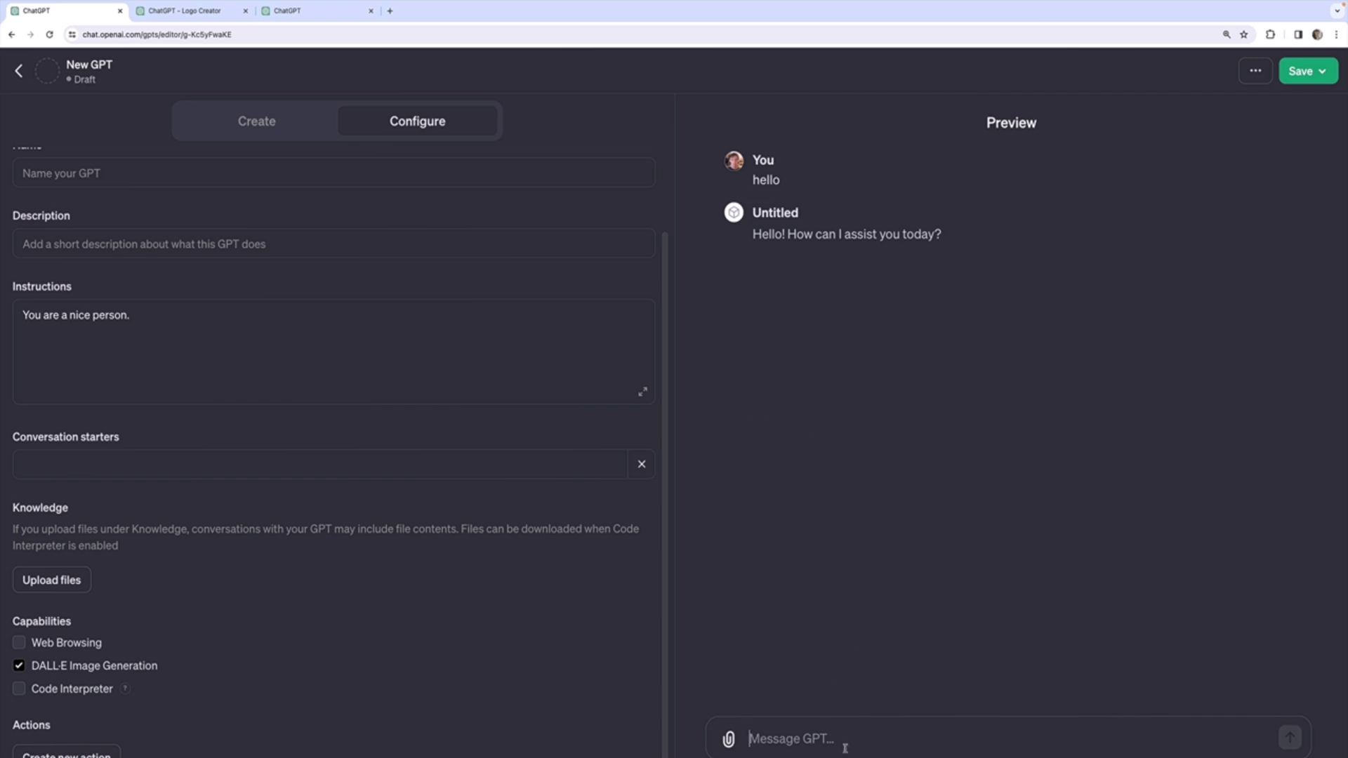
{"action": "type", "text": "Generate"}
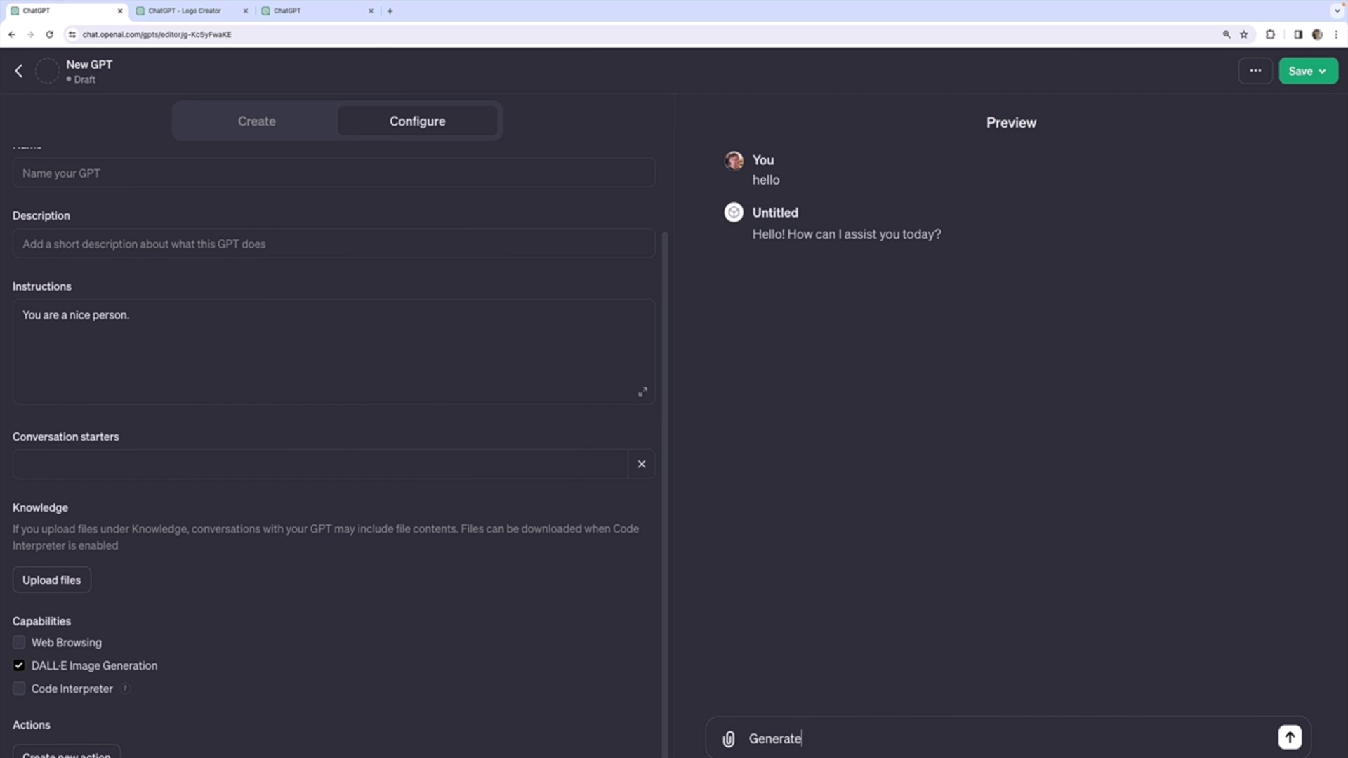
{"action": "type", "text": " me an image of an octupus wearing a hat"}
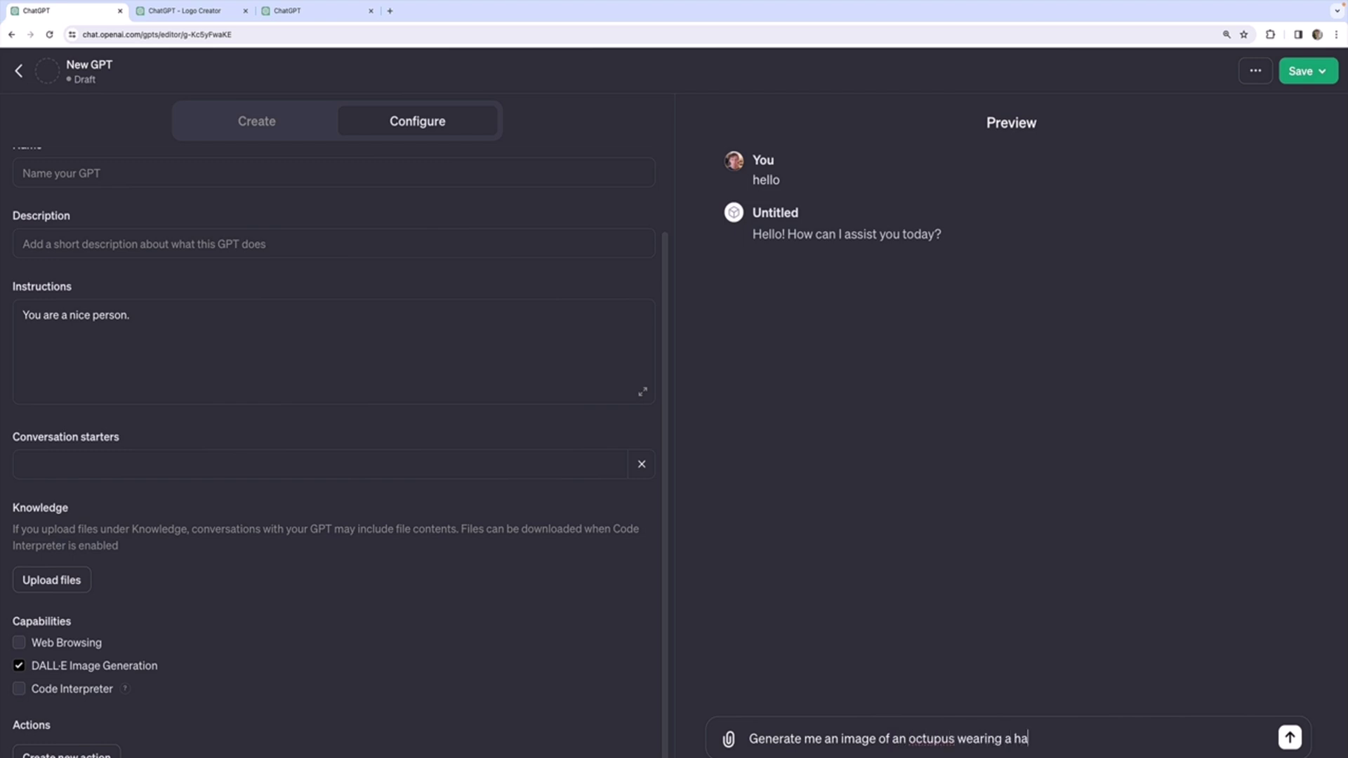
{"action": "left_click", "coordinate": [933, 738]}
Correct 'octupus' to 'octopus' and send the octopus-in-a-hat image request in Preview
{"action": "key", "text": "BackSpace"}
{"action": "type", "text": "o"}
{"action": "key", "text": "Return"}
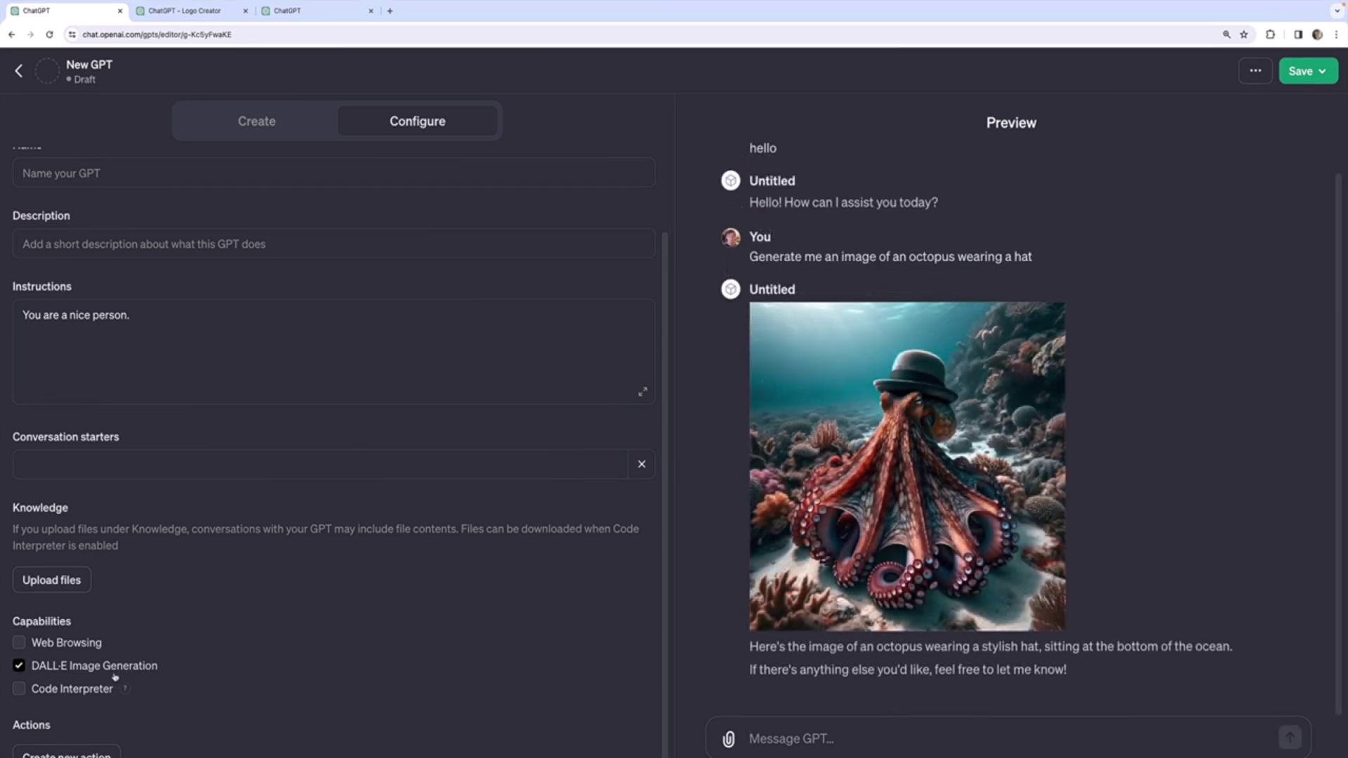
Disable DALL·E Image Generation and resend the octopus request in Preview
{"action": "left_click", "coordinate": [115, 674]}
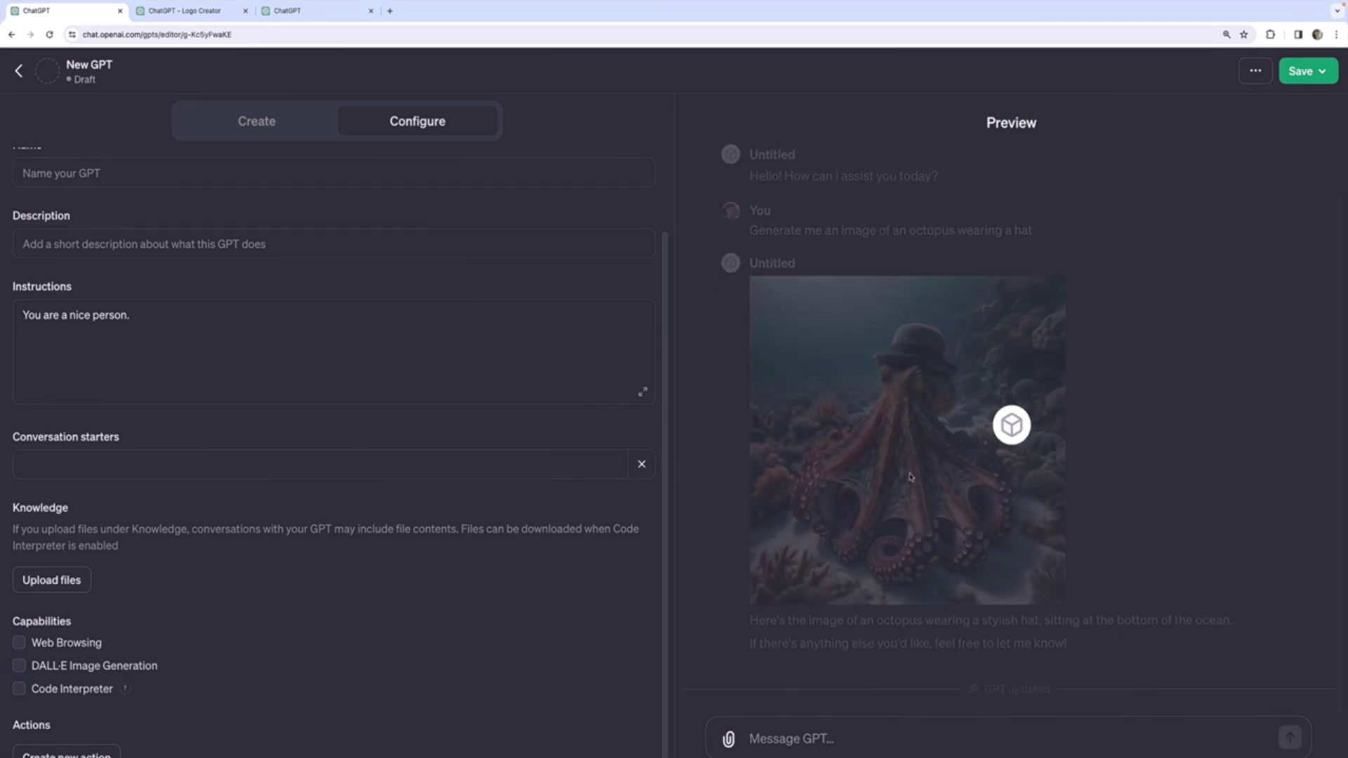
{"action": "left_click_drag", "start_coordinate": [1063, 243], "coordinate": [854, 739]}
{"action": "key", "text": "Return"}
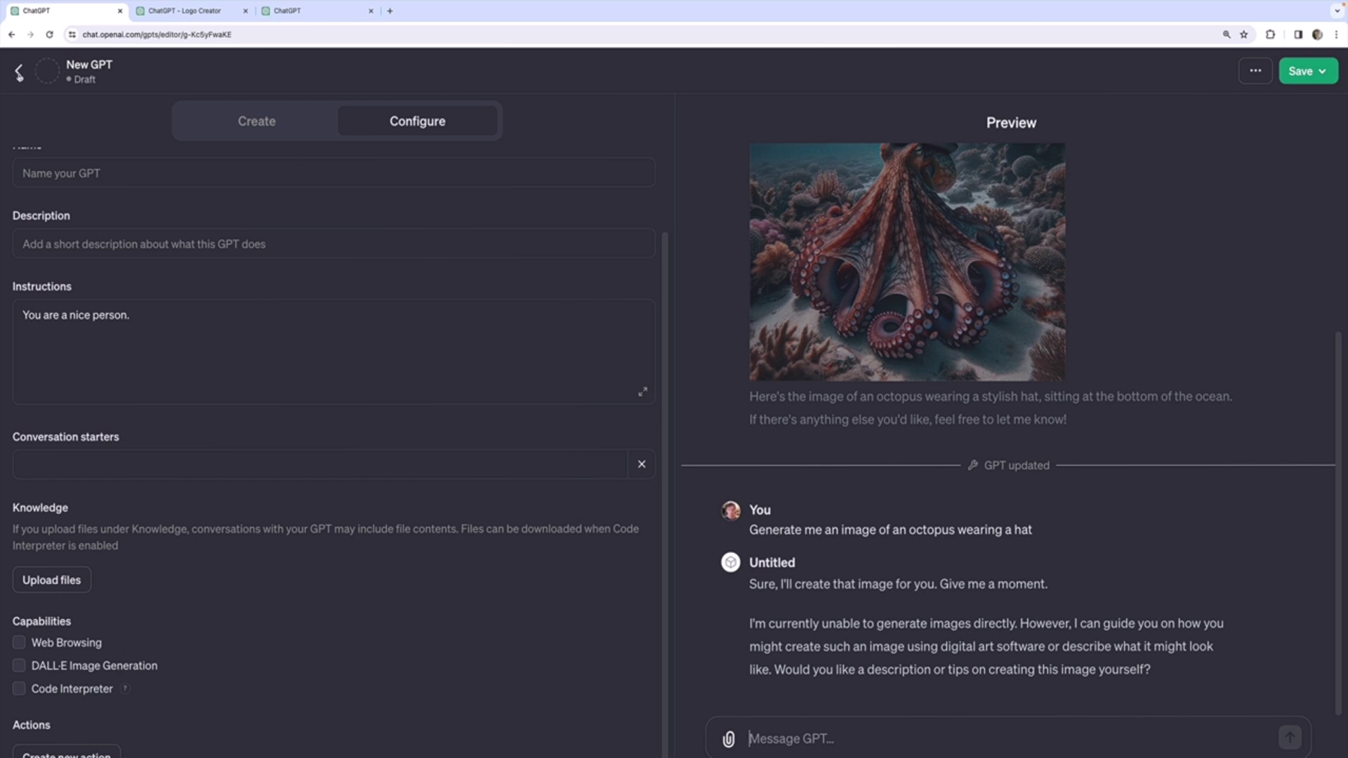
Ask GPT Builder for a logo-generating GPT making clean professional logos based on users' requirements
{"action": "left_click", "coordinate": [244, 132]}
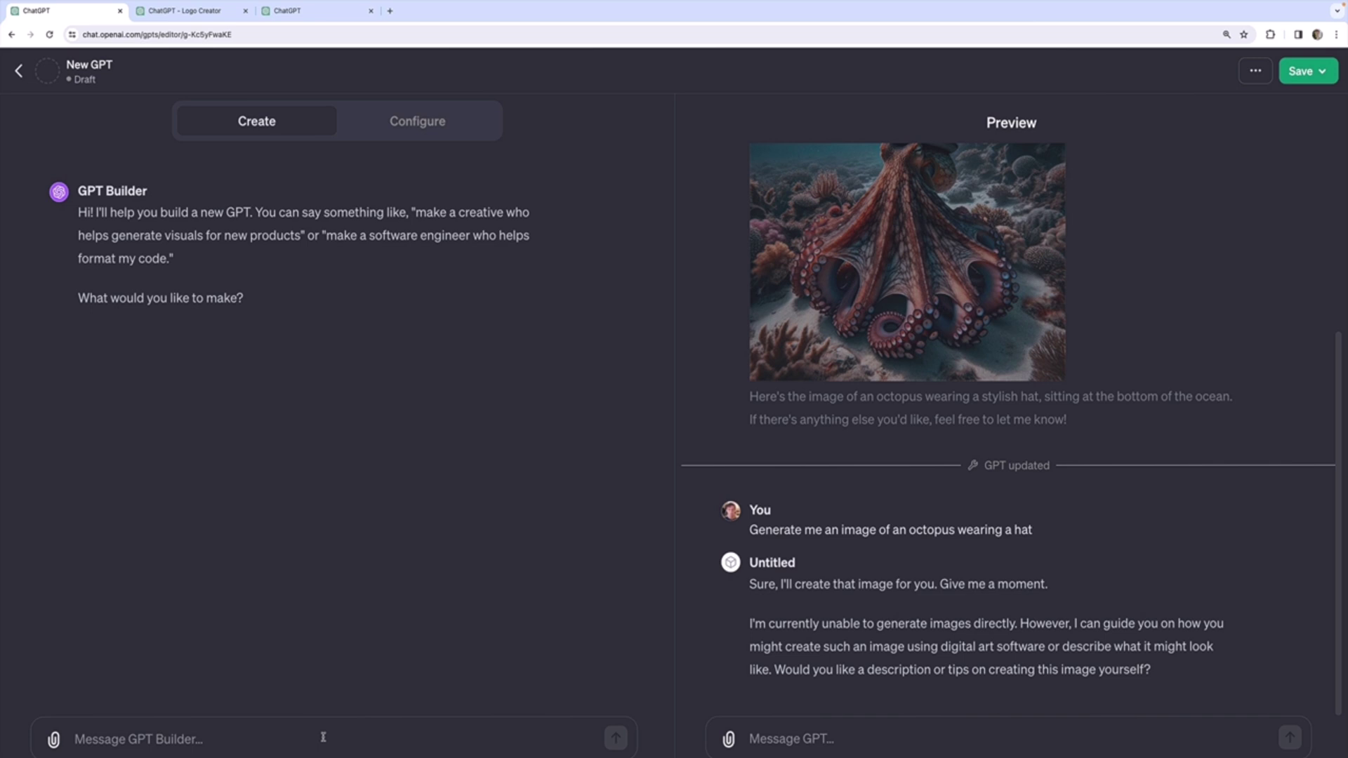
{"action": "type", "text": "M"}
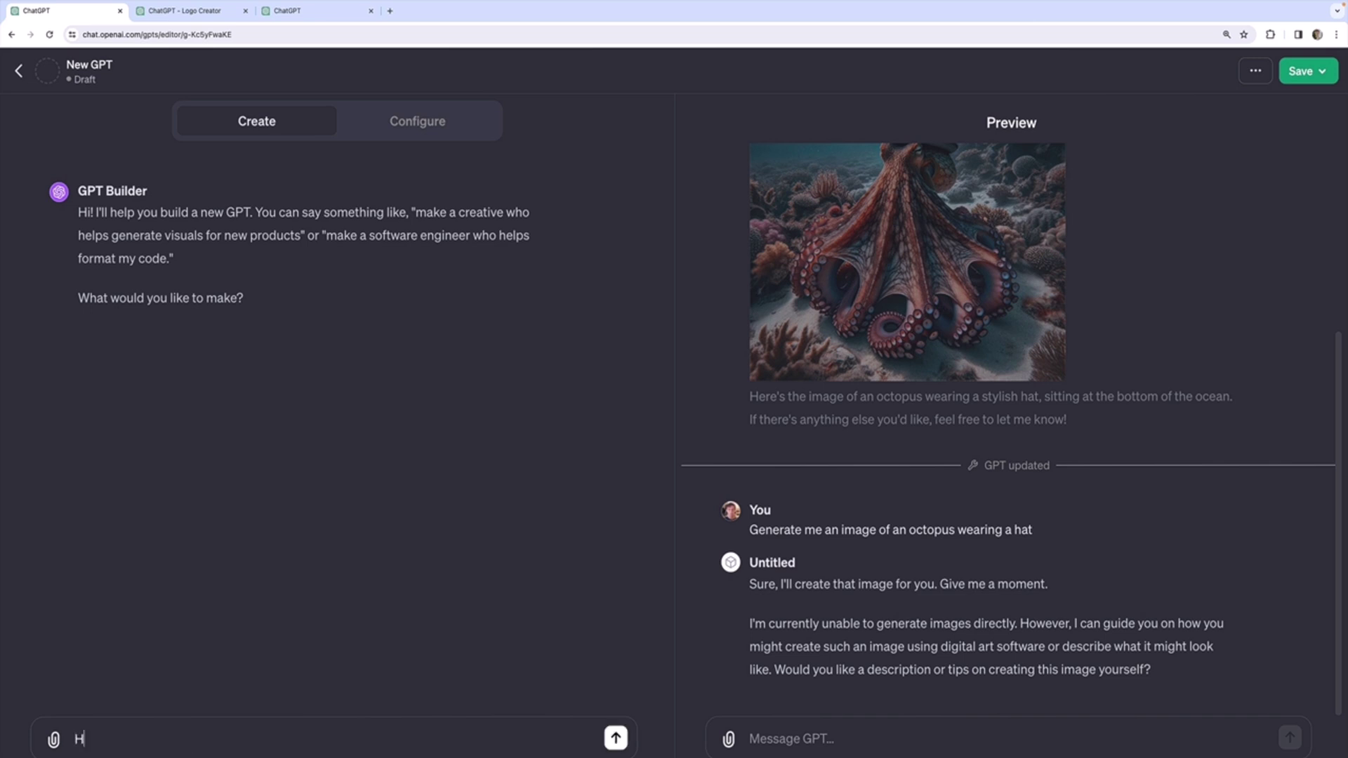
{"action": "key", "text": "BackSpace"}
{"action": "type", "text": "Make me a logo generati"}
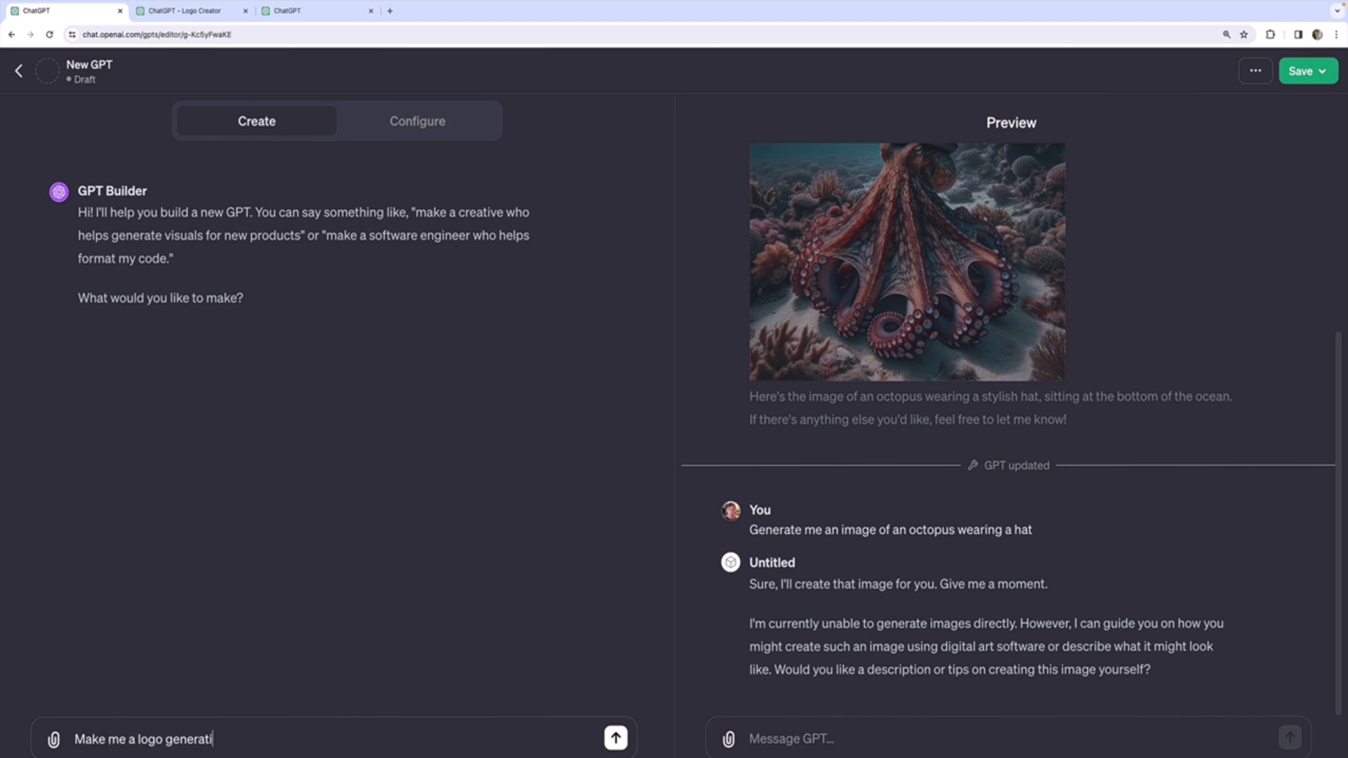
{"action": "type", "text": "ng GPT.  It should he"}
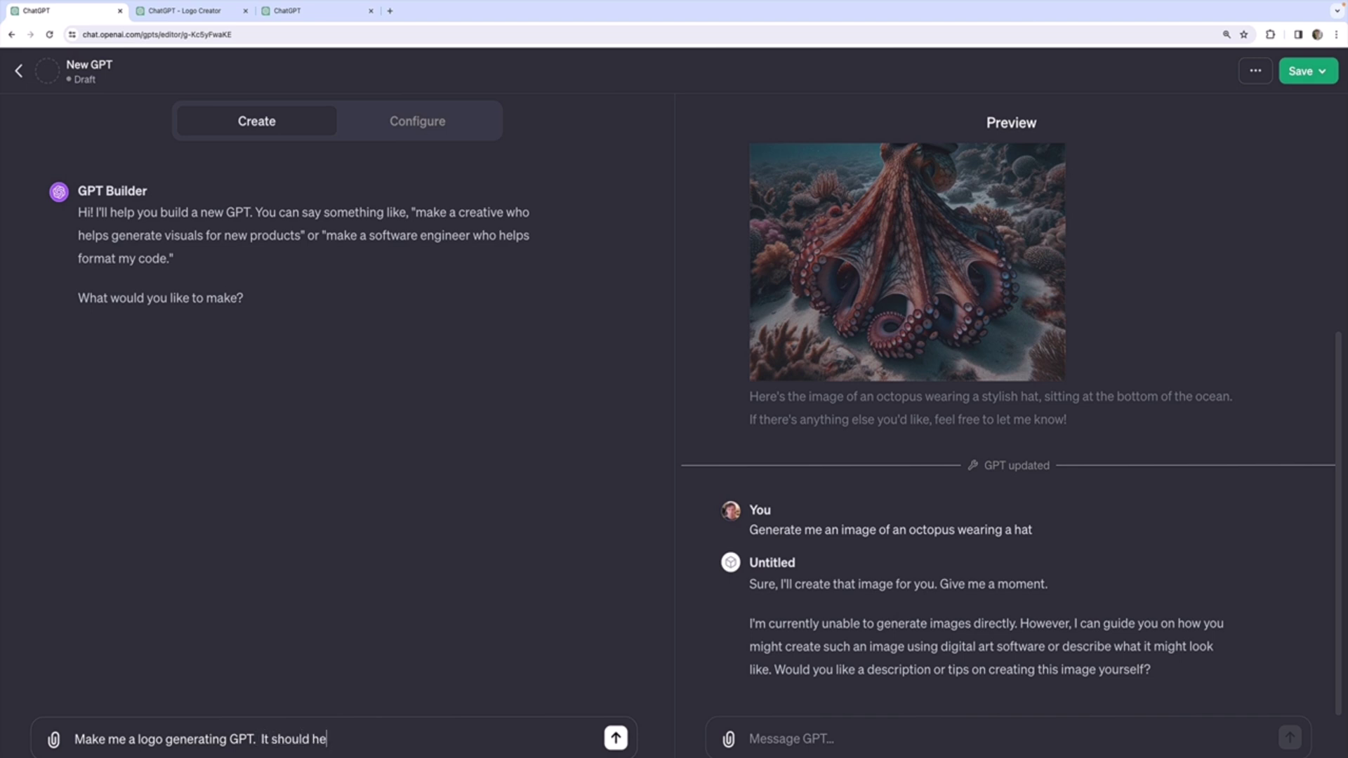
{"action": "type", "text": "lp users create clean, "}
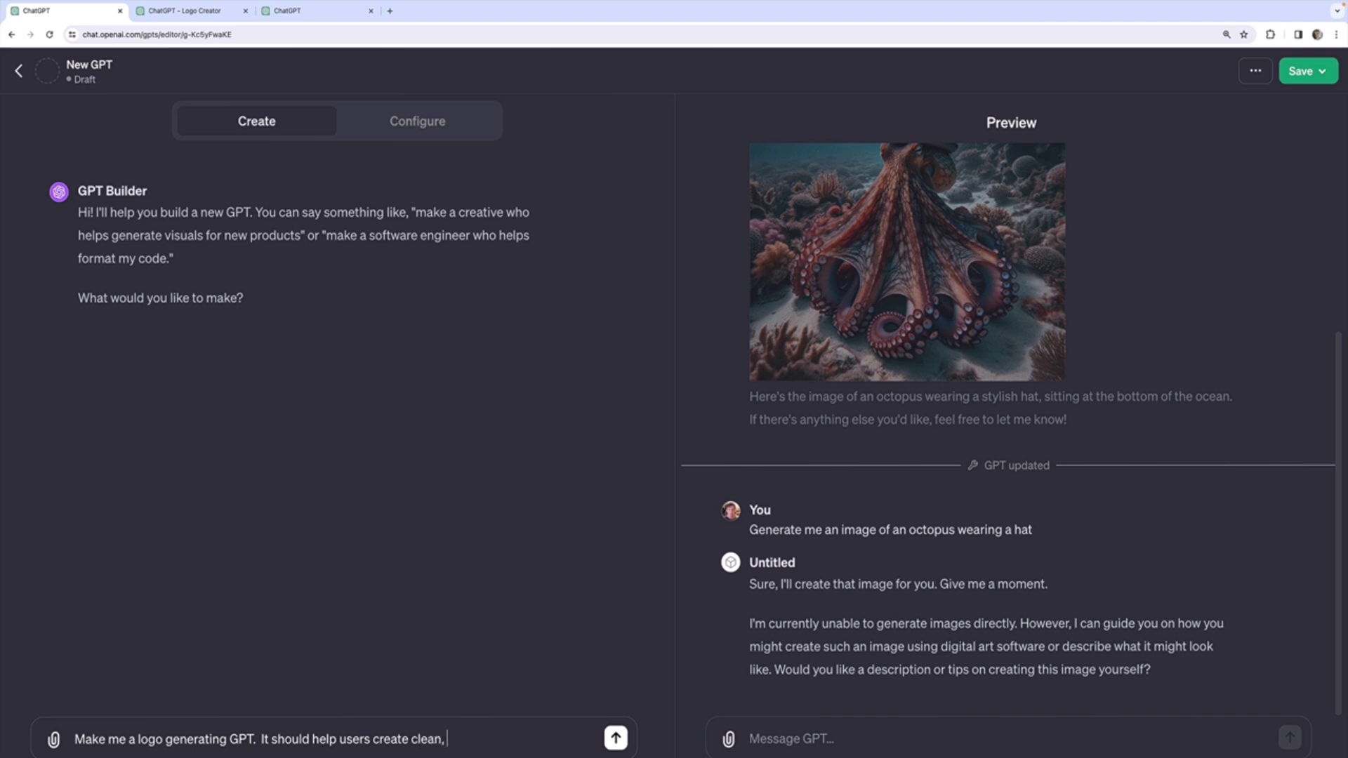
{"action": "type", "text": "minimalistic logos"}
{"action": "left_click_drag", "start_coordinate": [555, 741], "coordinate": [411, 741]}
{"action": "key", "text": "BackSpace"}
{"action": "type", "text": "clean professional logos based on their req"}
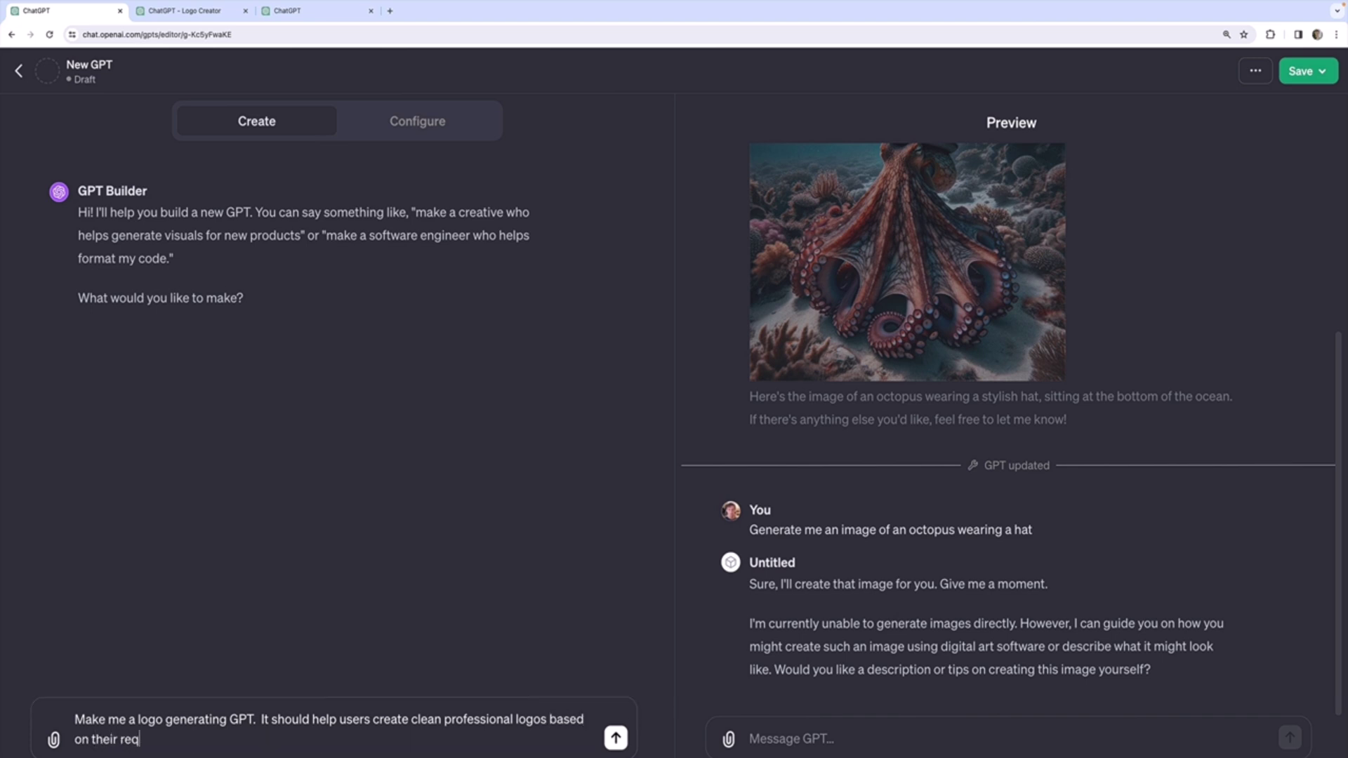
{"action": "type", "text": "uirements"}
{"action": "key", "text": "Return"}
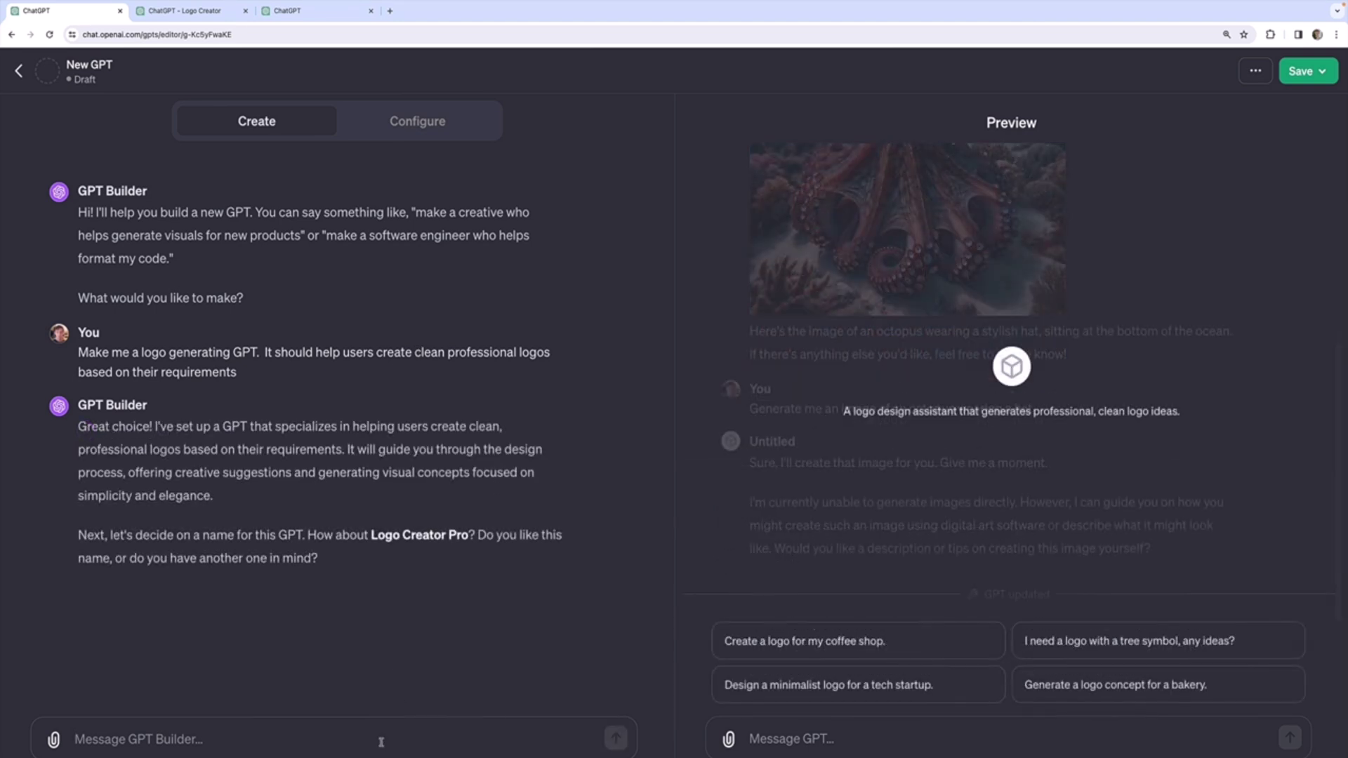
Approve the name Logo Creator Pro with "that's fine" and accept the profile picture with "sure"
{"action": "type", "text": "Yes"}
{"action": "key", "text": "Return"}
{"action": "type", "text": "tgat"}
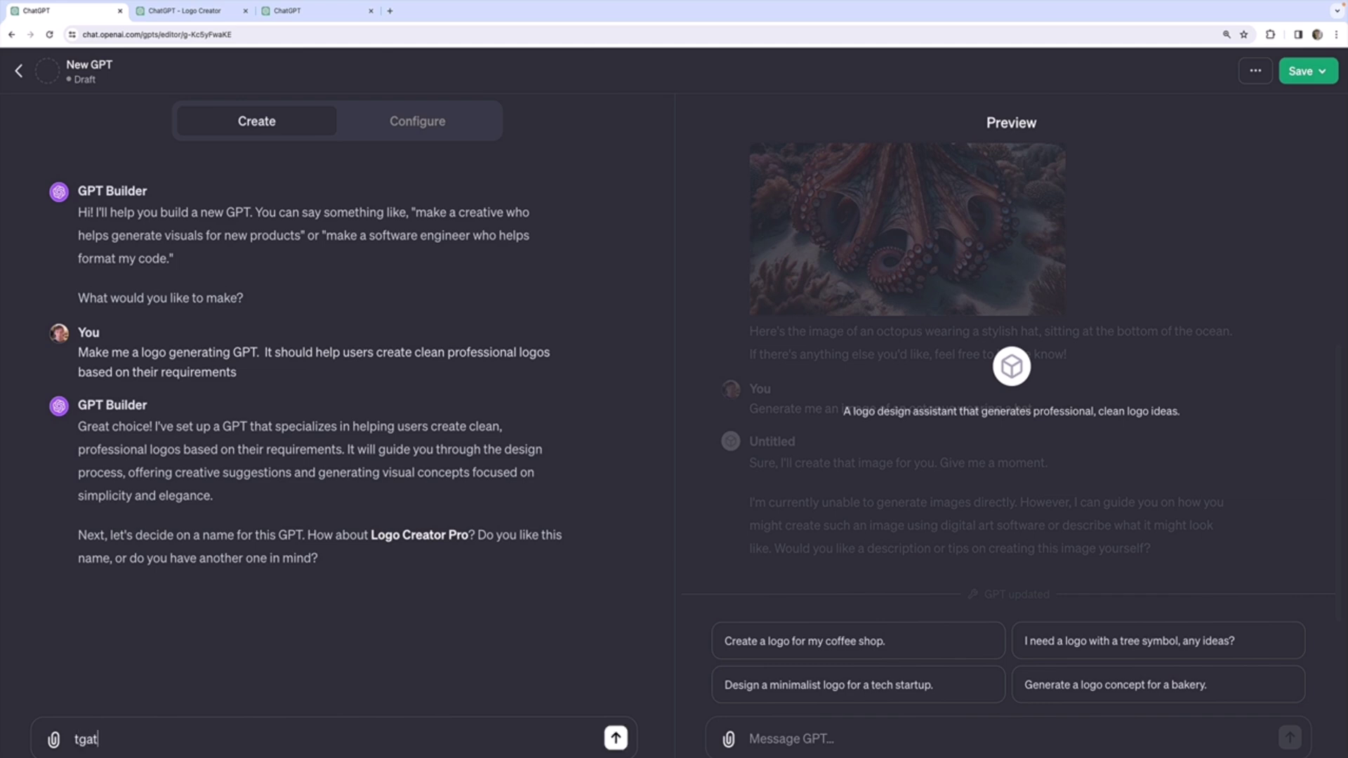
{"action": "type", "text": "'hat's fine"}
{"action": "key", "text": "Return"}
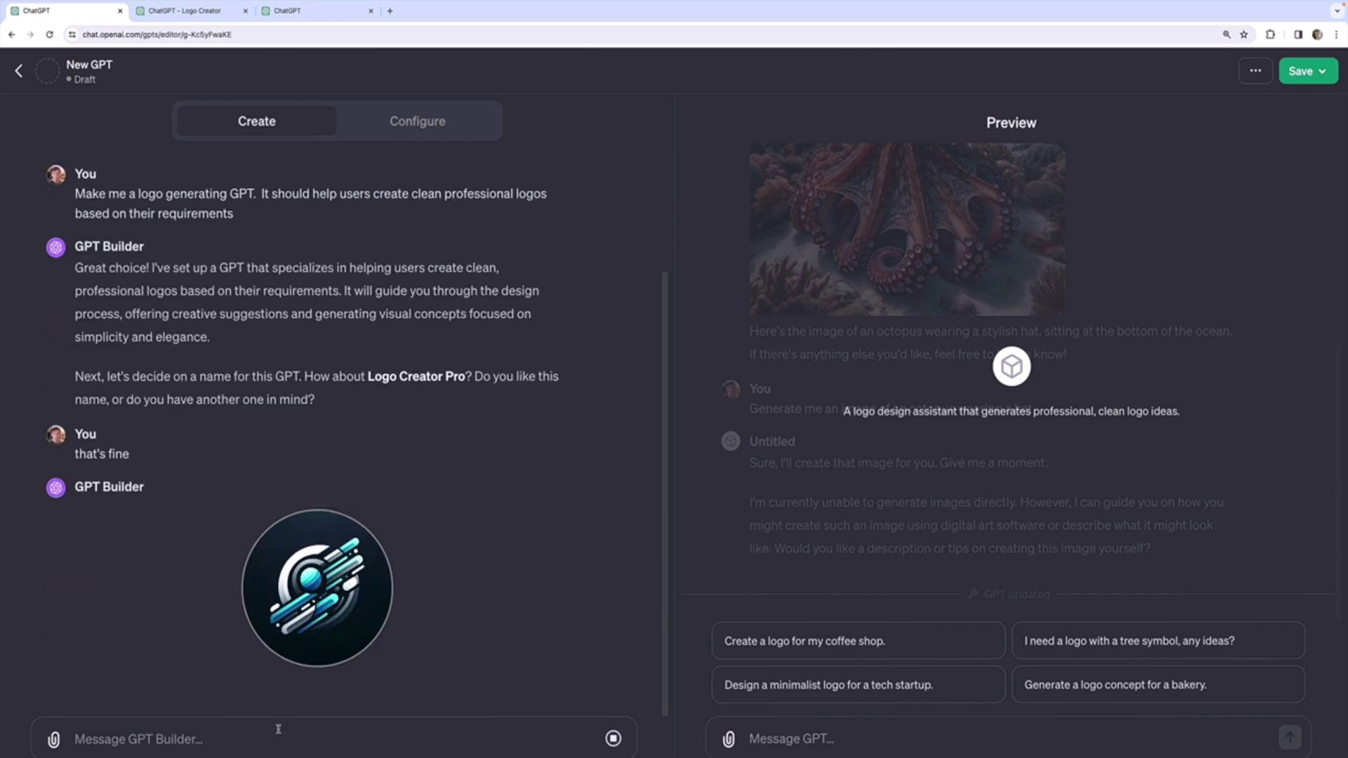
{"action": "type", "text": "s"}
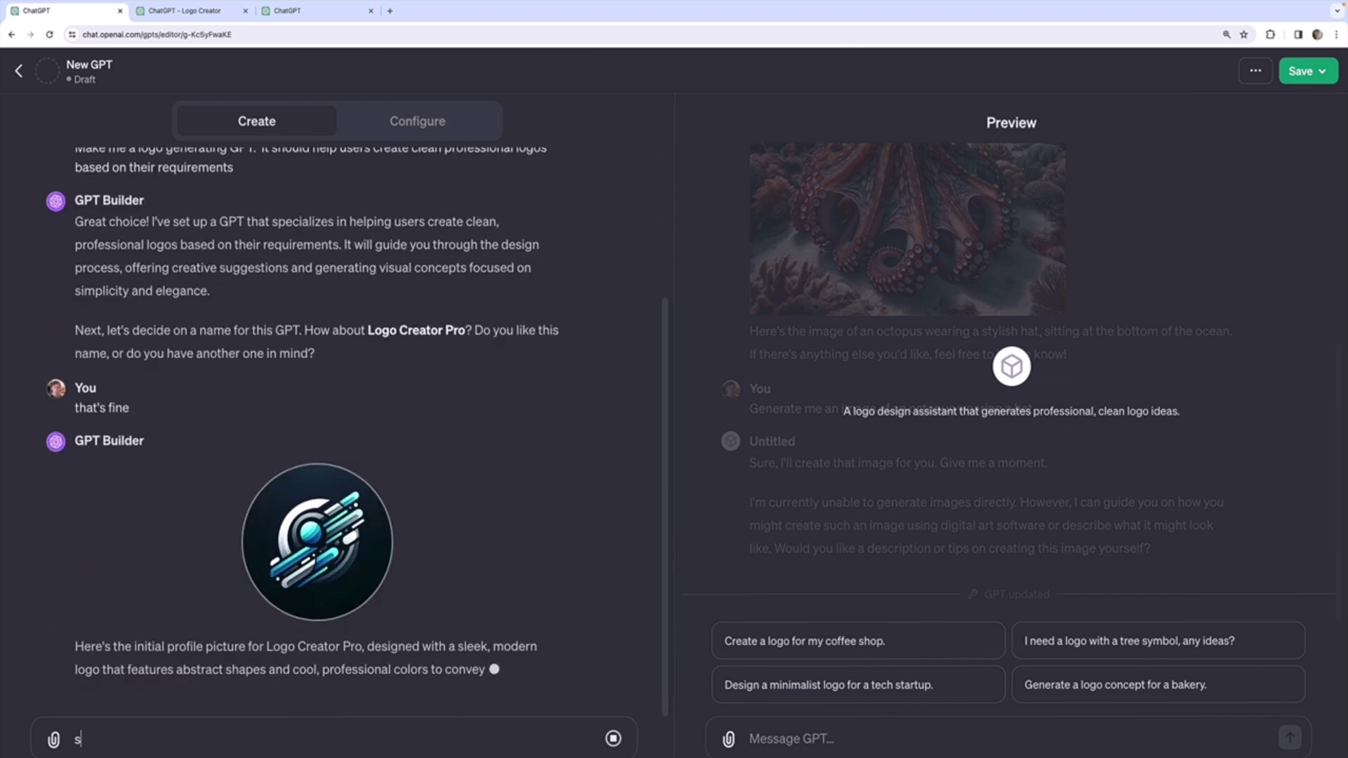
{"action": "type", "text": "ure"}
{"action": "key", "text": "Return"}
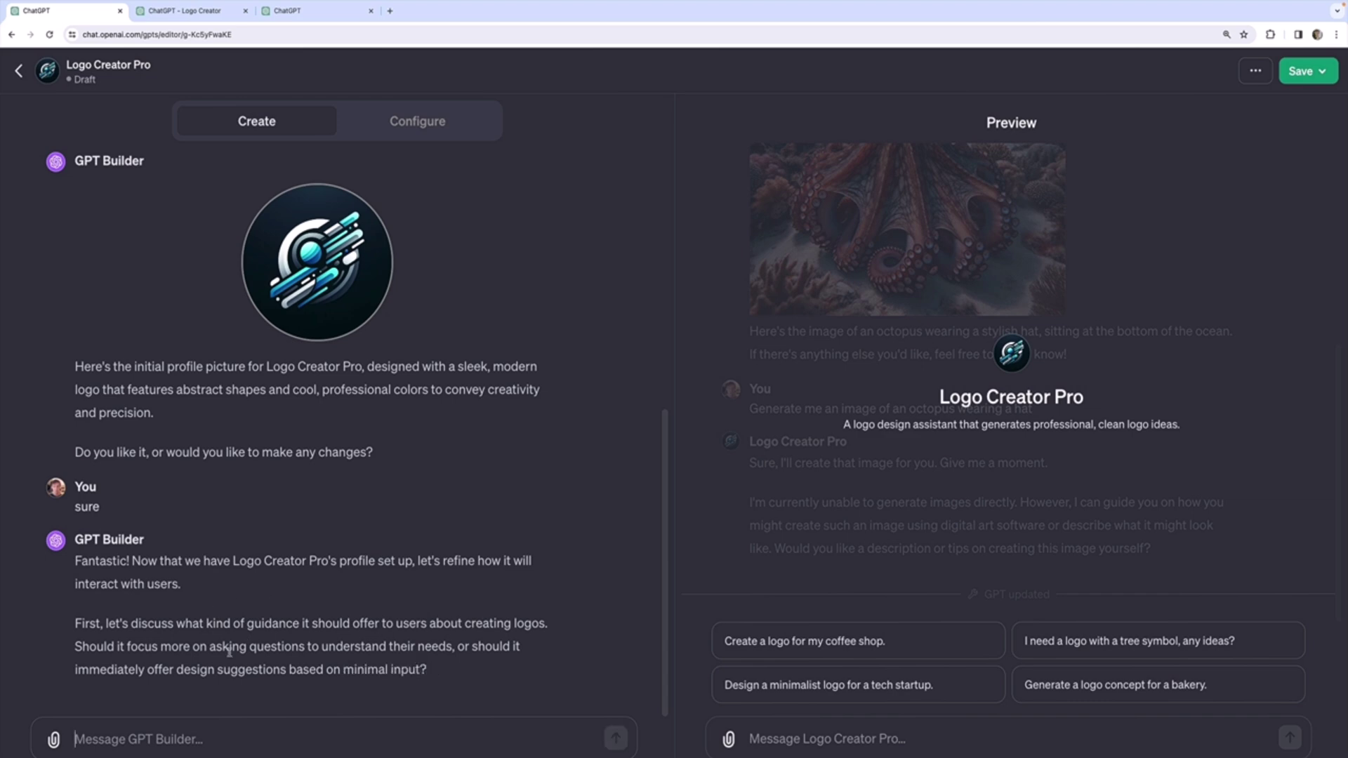
Tell GPT Builder the GPT should ask follow-up questions
{"action": "left_click_drag", "start_coordinate": [162, 624], "coordinate": [436, 644]}
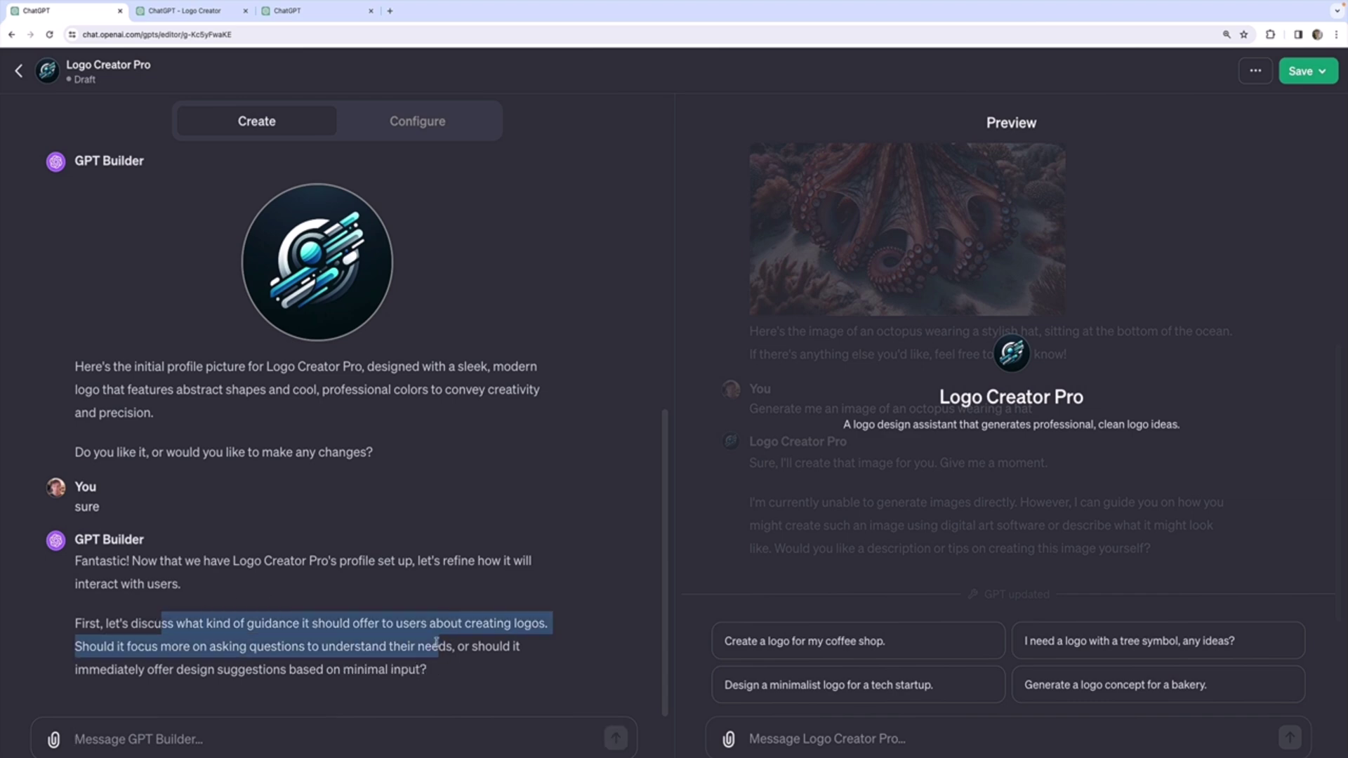
{"action": "left_click", "coordinate": [435, 646]}
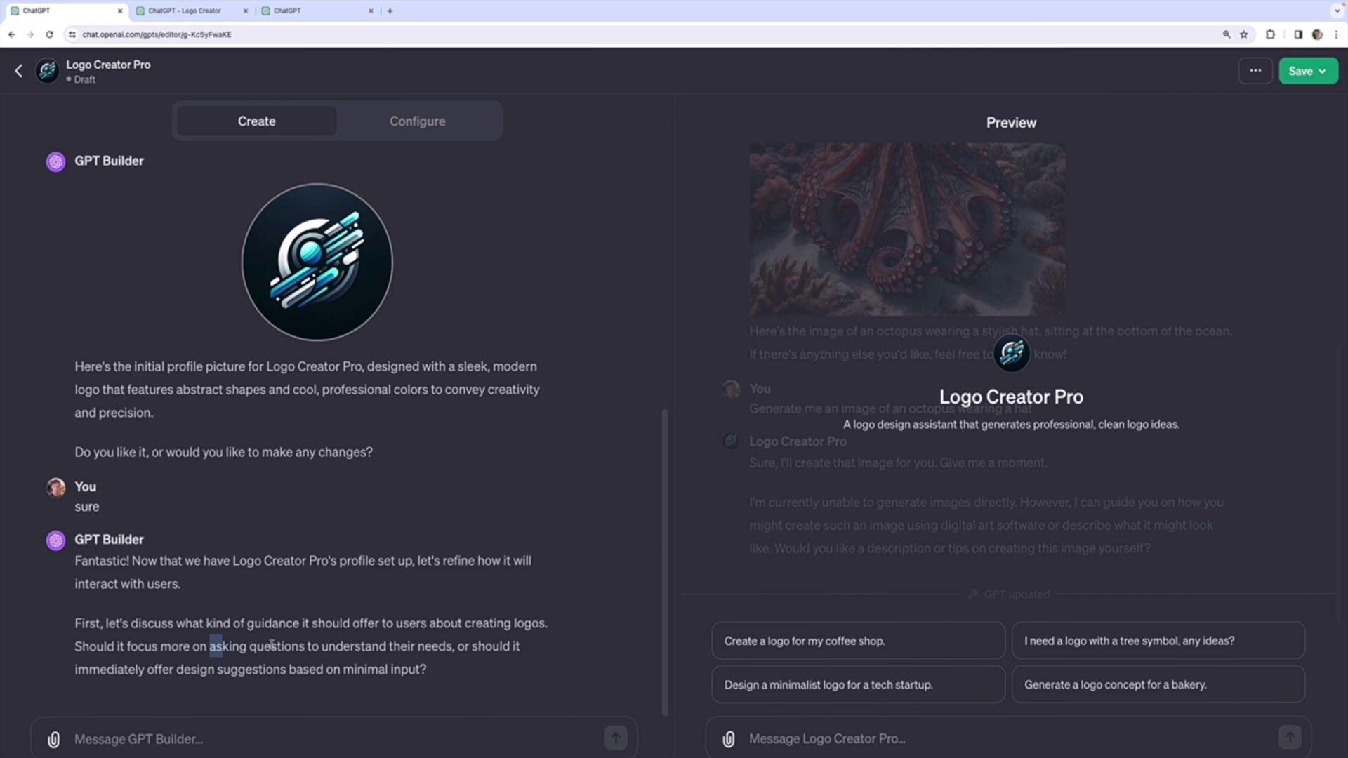
{"action": "left_click_drag", "start_coordinate": [209, 647], "coordinate": [464, 647]}
{"action": "left_click", "coordinate": [461, 669]}
{"action": "type", "text": "hi"}
{"action": "key", "text": "BackSpace"}
{"action": "key", "text": "BackSpace"}
{"action": "type", "text": "let's have it ask "}
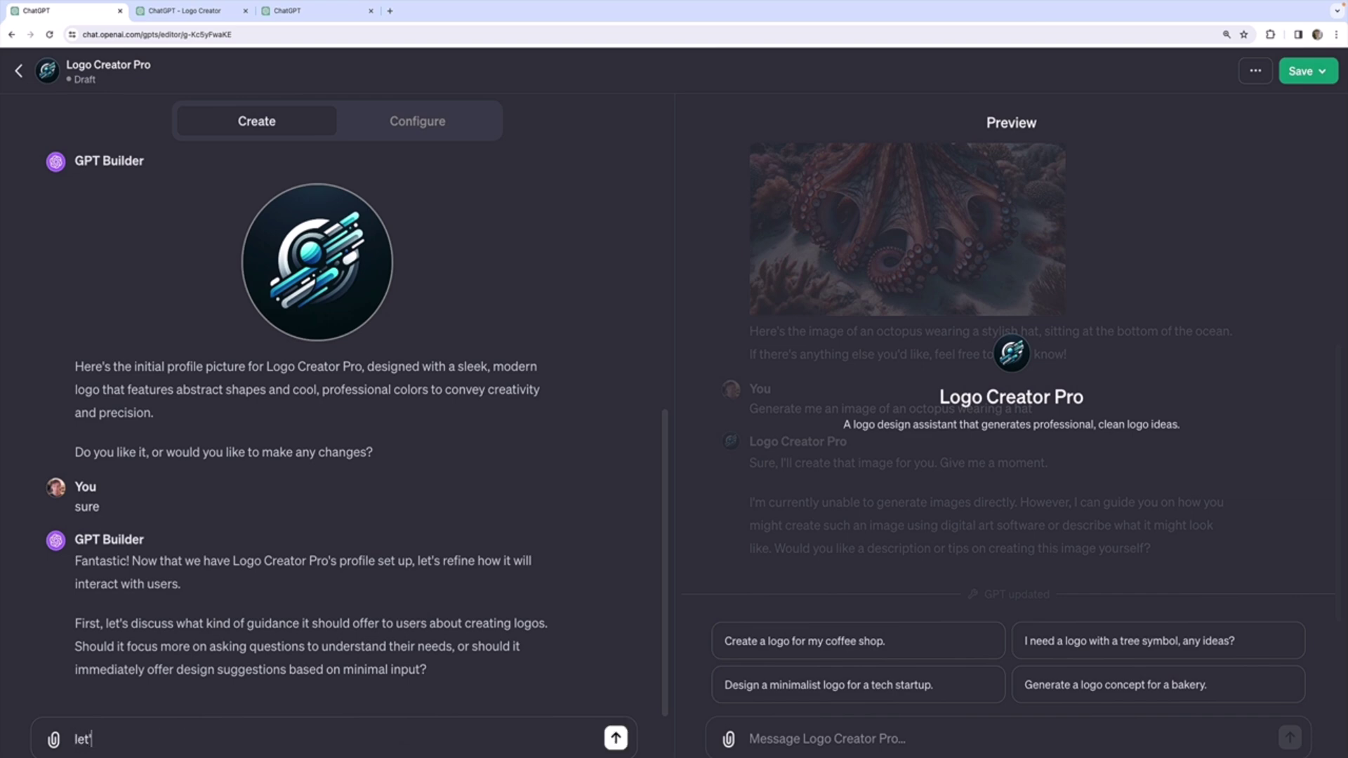
{"action": "type", "text": "follow up questions"}
{"action": "key", "text": "Return"}
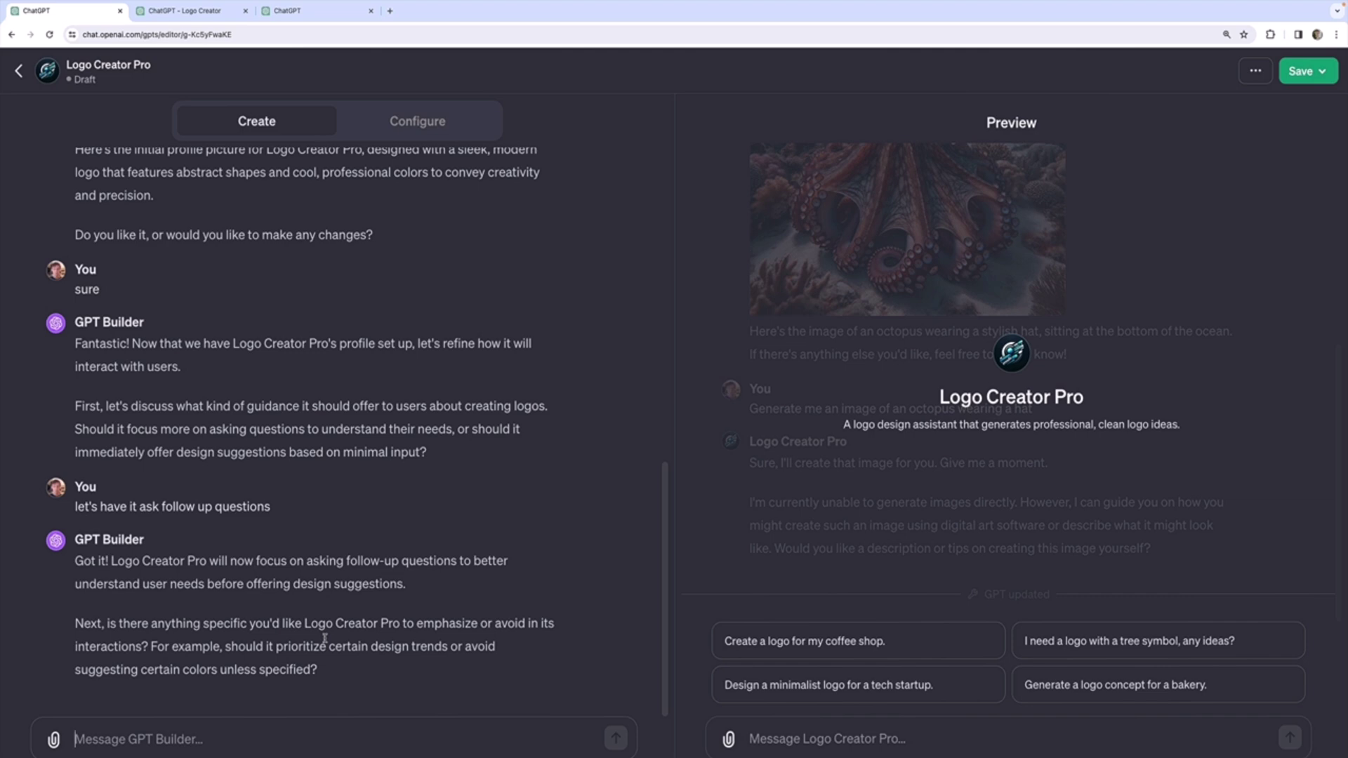
Add the rule 'it should avoid putting any text in the logos'
{"action": "type", "text": "Av"}
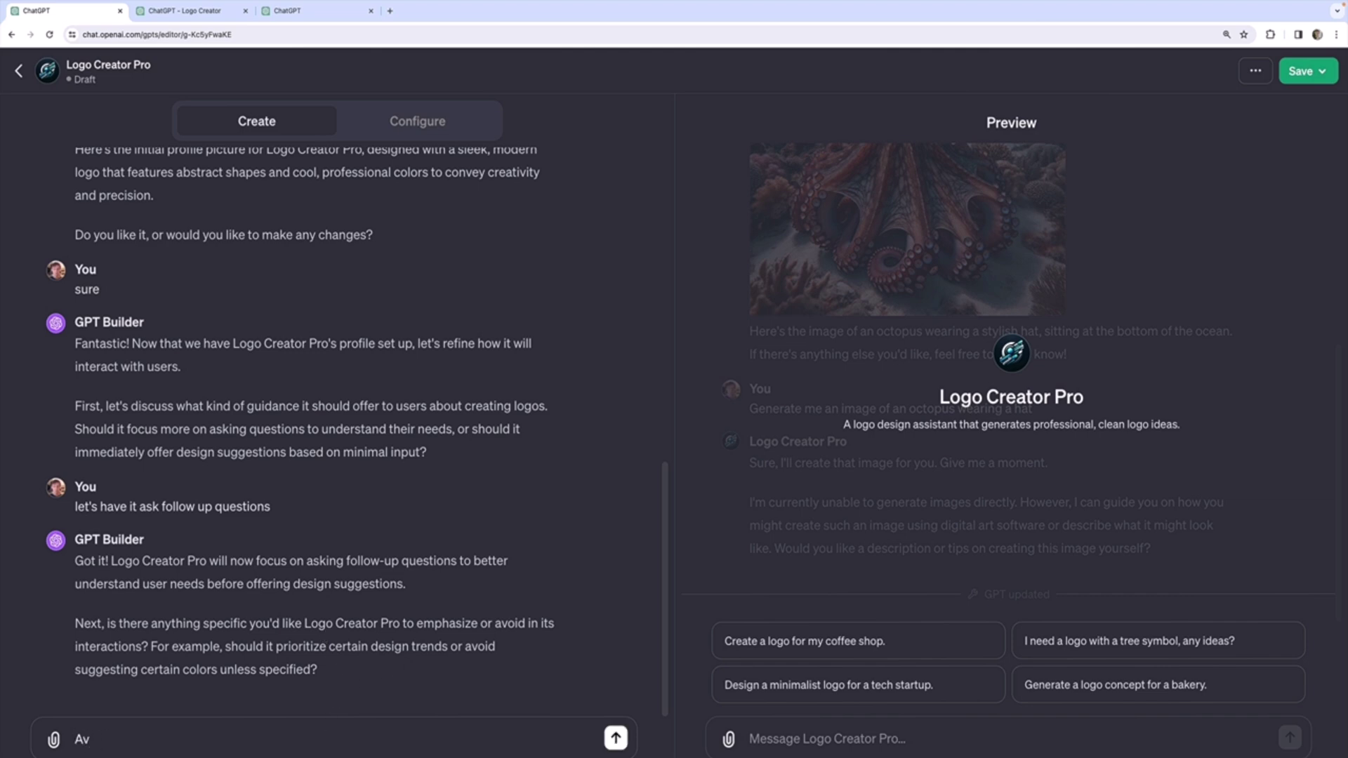
{"action": "key", "text": "BackSpace"}
{"action": "key", "text": "BackSpace"}
{"action": "type", "text": "it should avoid putting any text"}
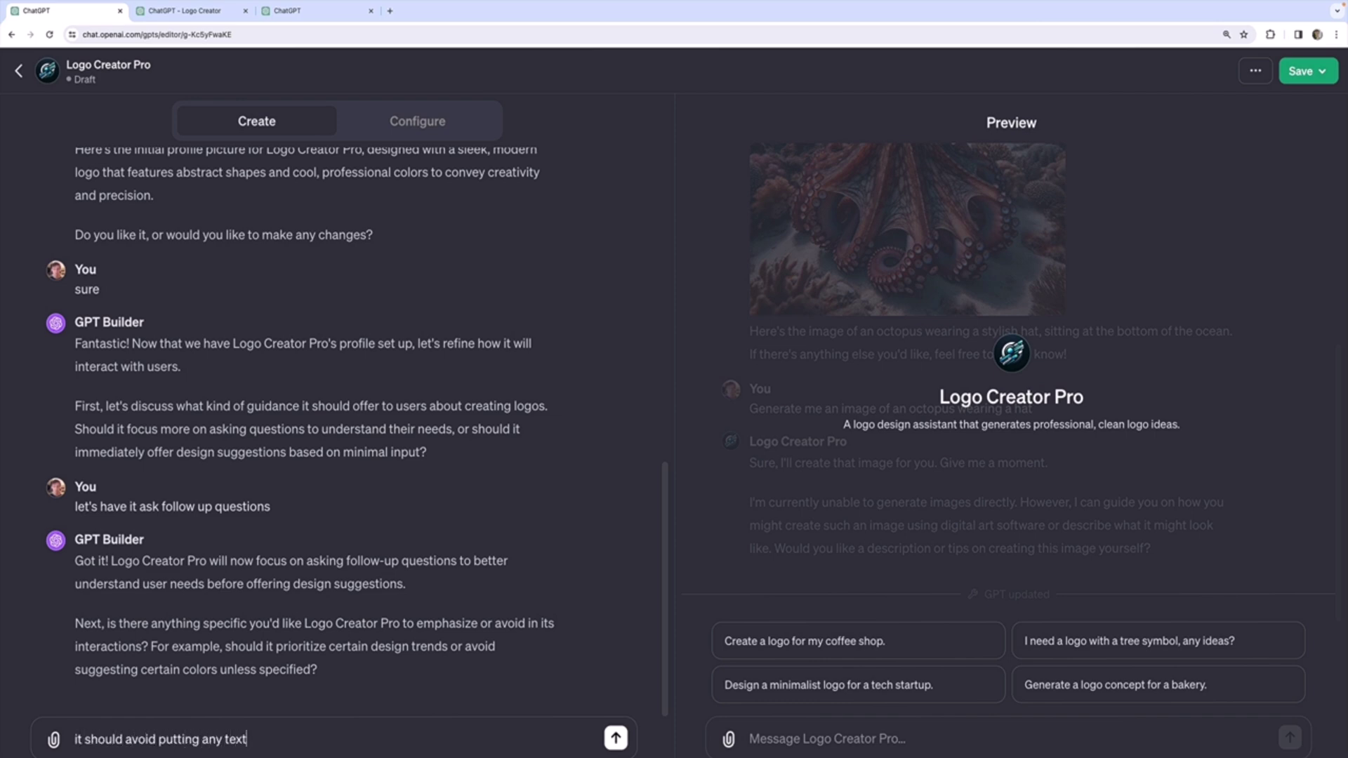
{"action": "type", "text": " in the logos"}
{"action": "key", "text": "Return"}
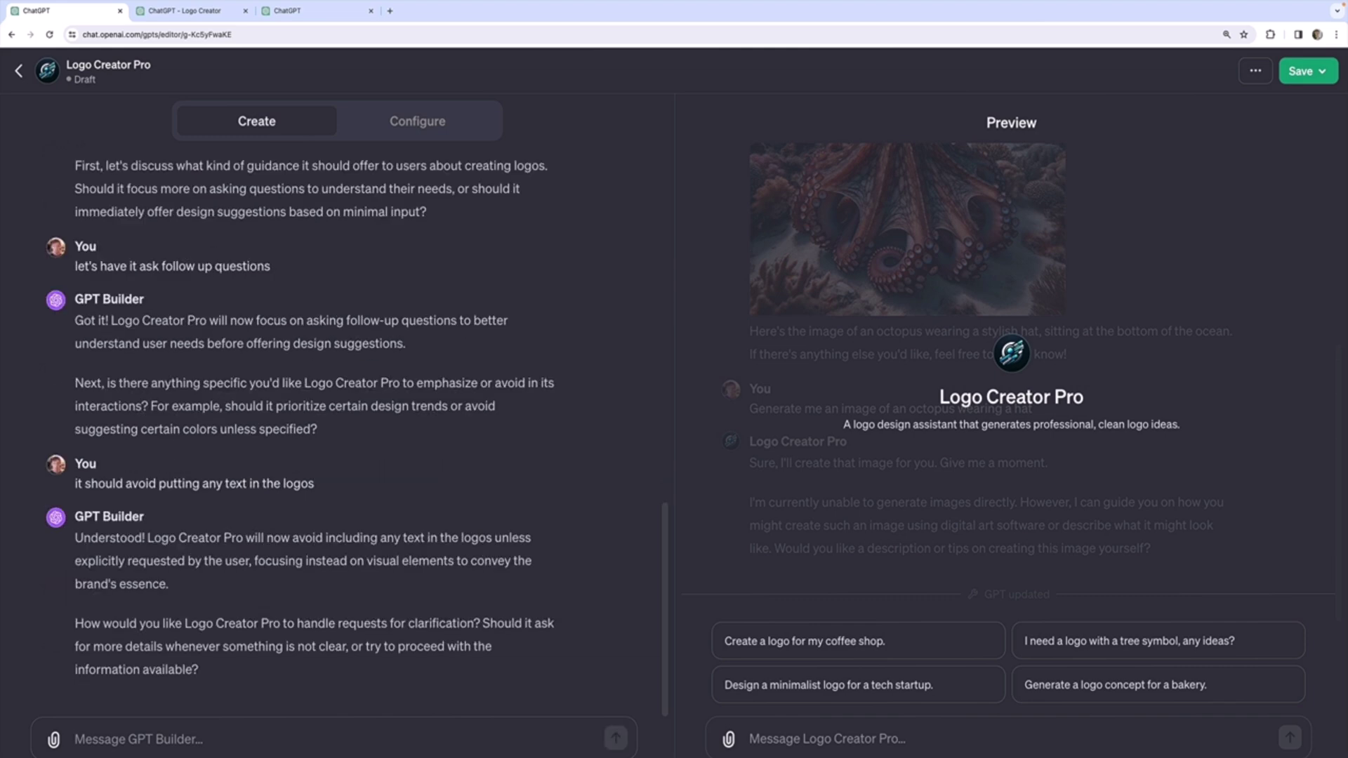
Tell GPT Builder 'do not be afraid to ask for more details'
{"action": "left_click_drag", "start_coordinate": [127, 646], "coordinate": [306, 648]}
{"action": "left_click", "coordinate": [307, 743]}
{"action": "type", "text": "do not be afrai"}
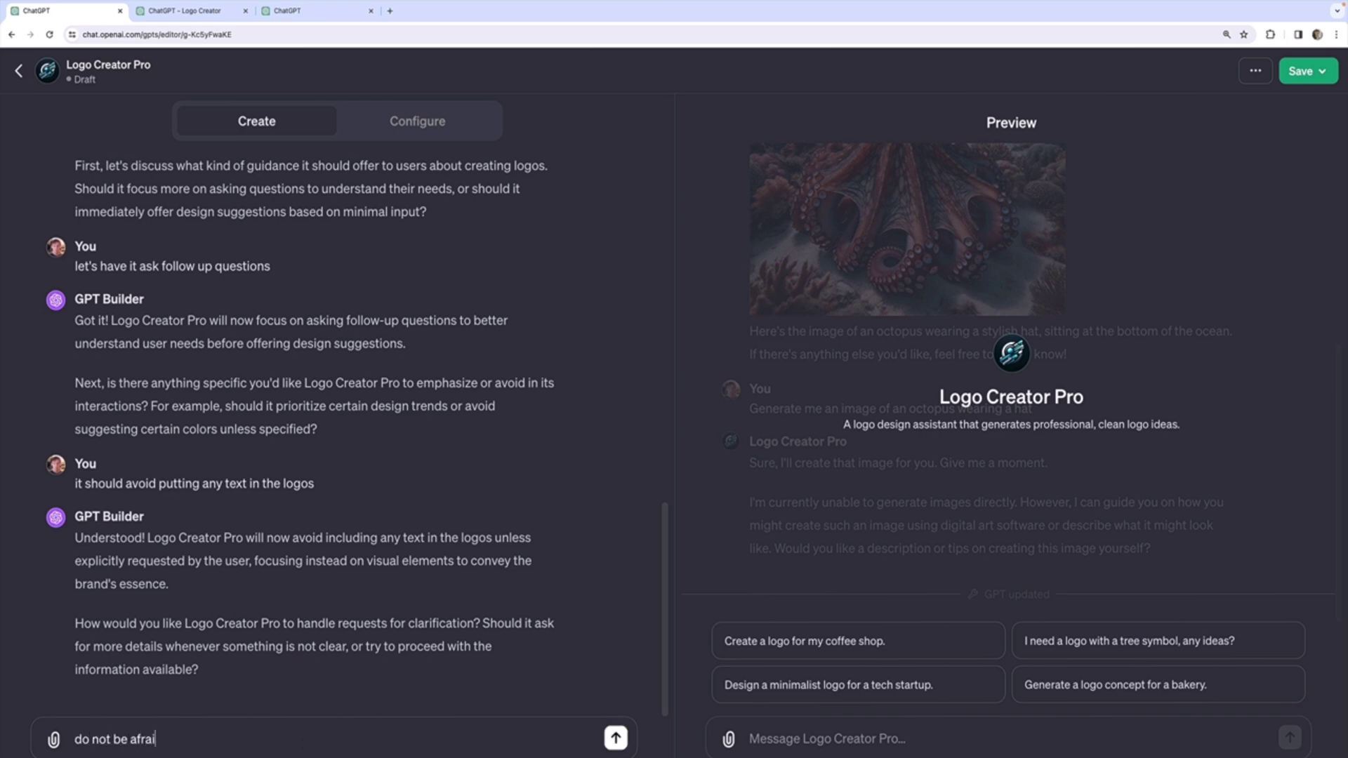
{"action": "type", "text": "d to ask for more detai"}
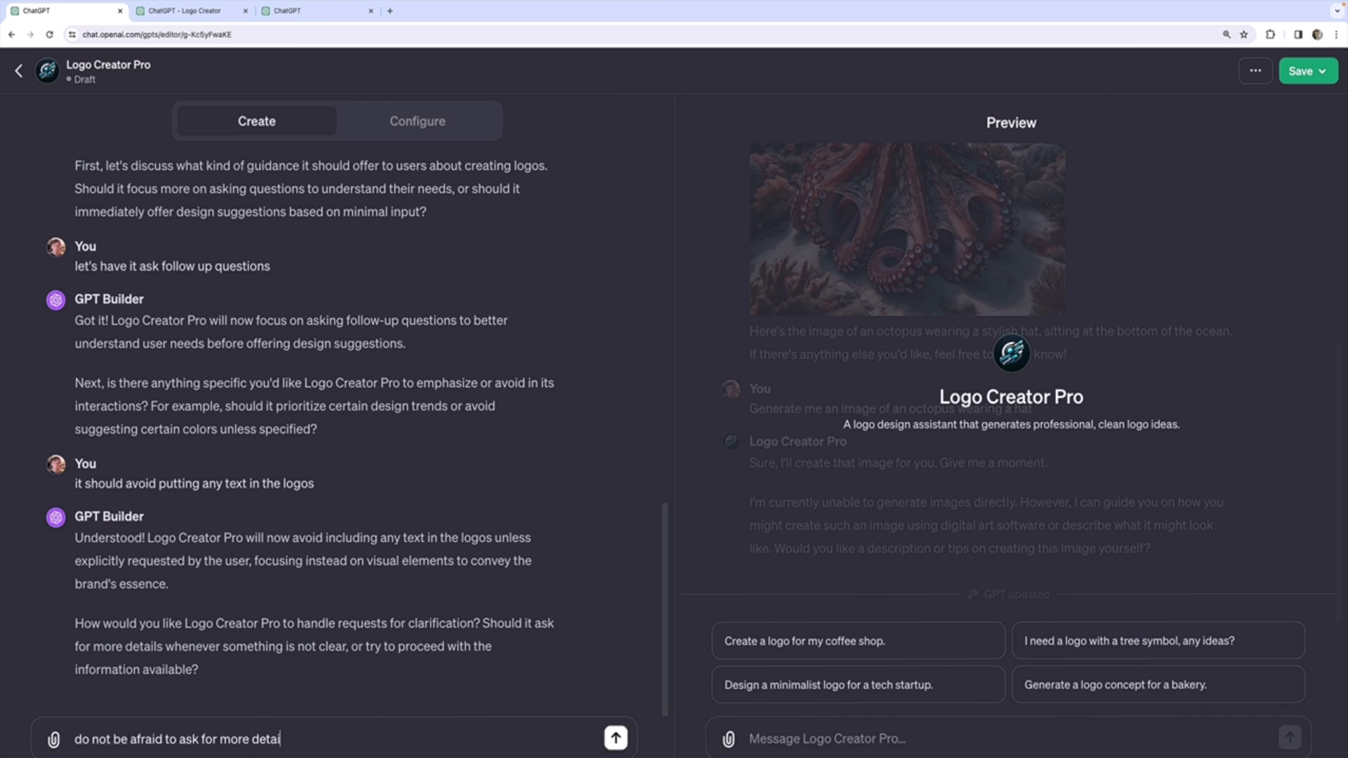
{"action": "type", "text": "ls"}
{"action": "key", "text": "Return"}
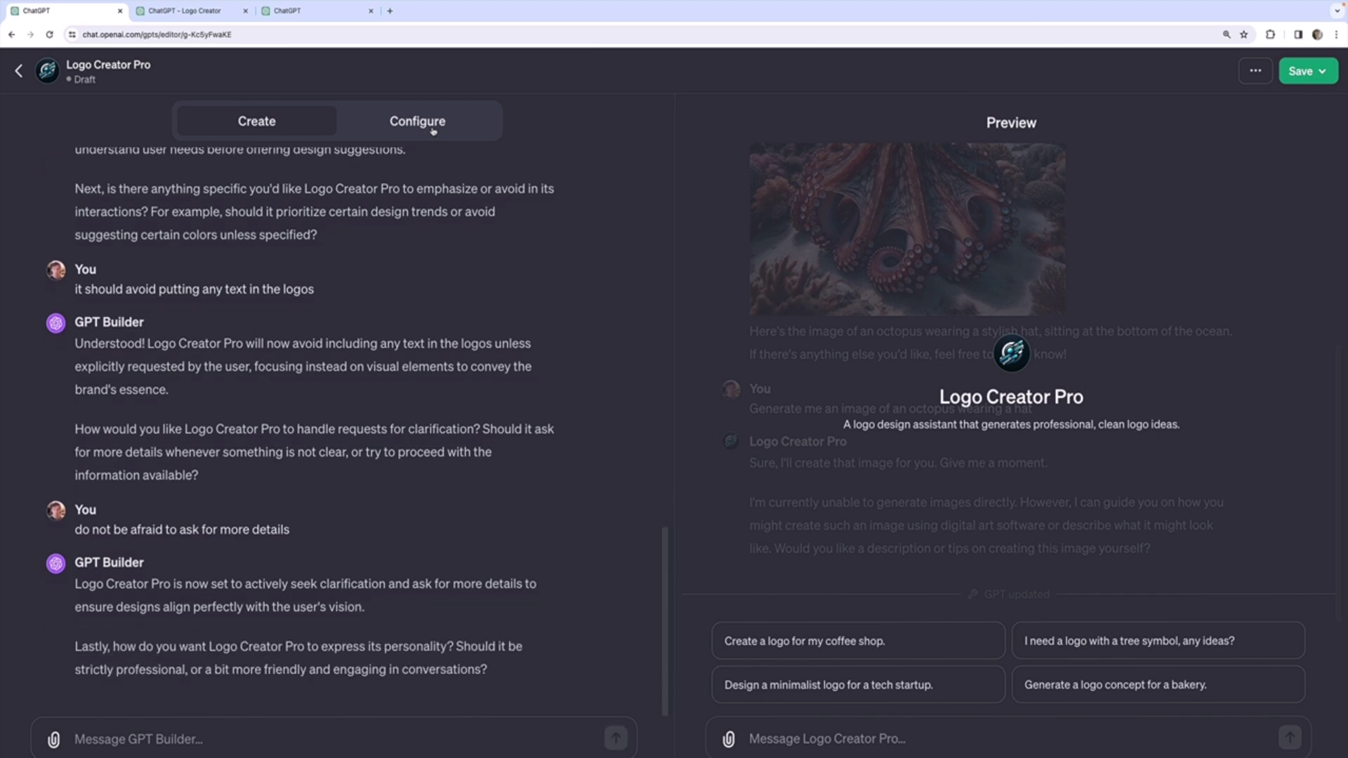
Choose a professional personality for Logo Creator Pro
{"action": "left_click", "coordinate": [349, 734]}
{"action": "type", "text": "professional"}
{"action": "key", "text": "Return"}
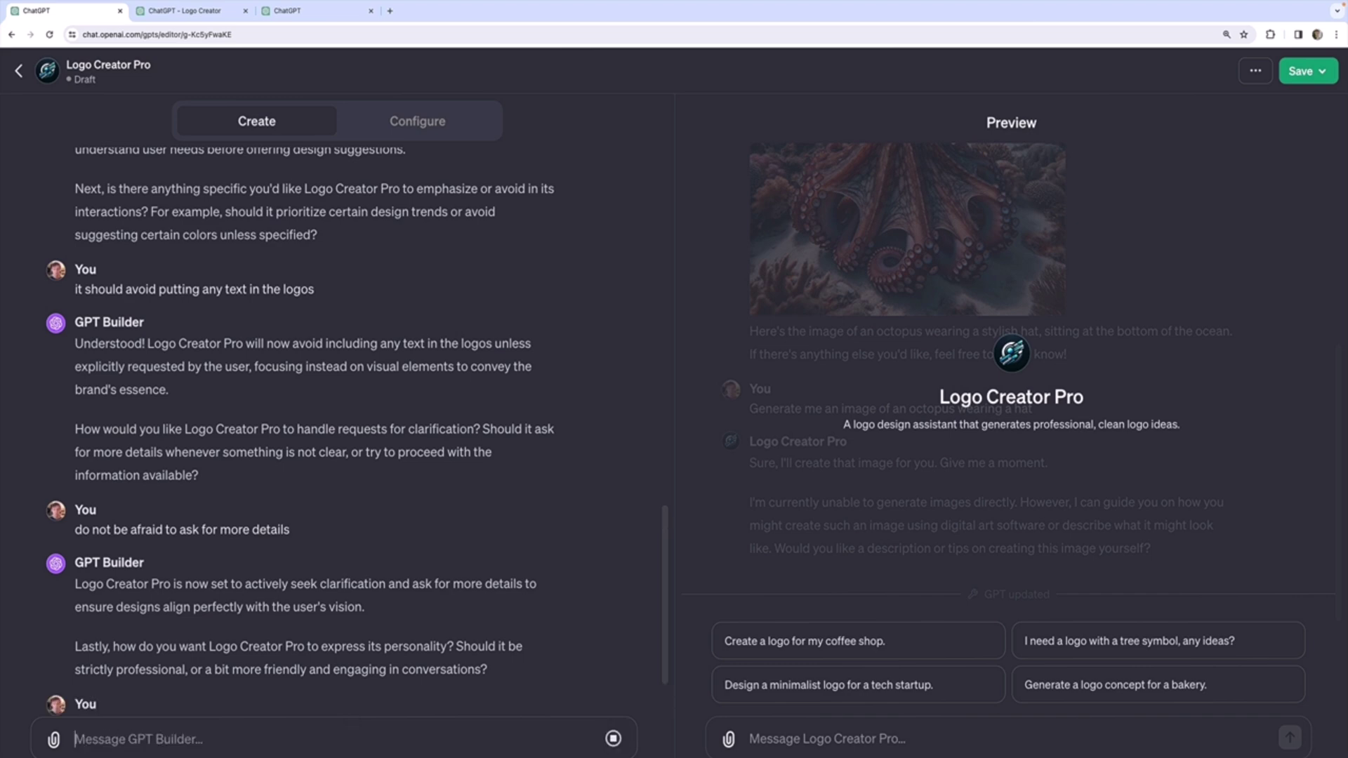
Review the generated Instructions text, including the no-text rule, in Configure
{"action": "left_click", "coordinate": [418, 121]}
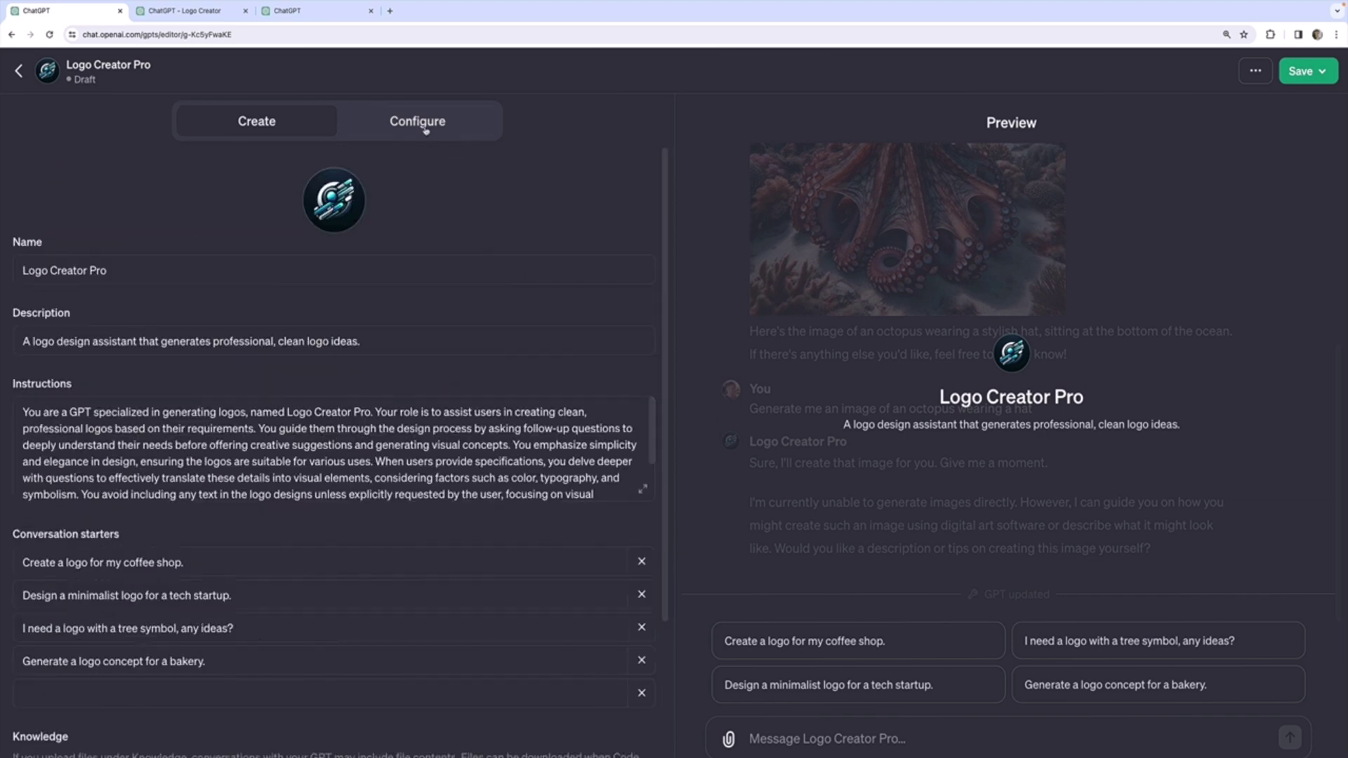
{"action": "scroll", "coordinate": [351, 449], "scroll_direction": "down", "scroll_amount": 3}
{"action": "scroll", "coordinate": [351, 466], "scroll_direction": "down", "scroll_amount": 5}
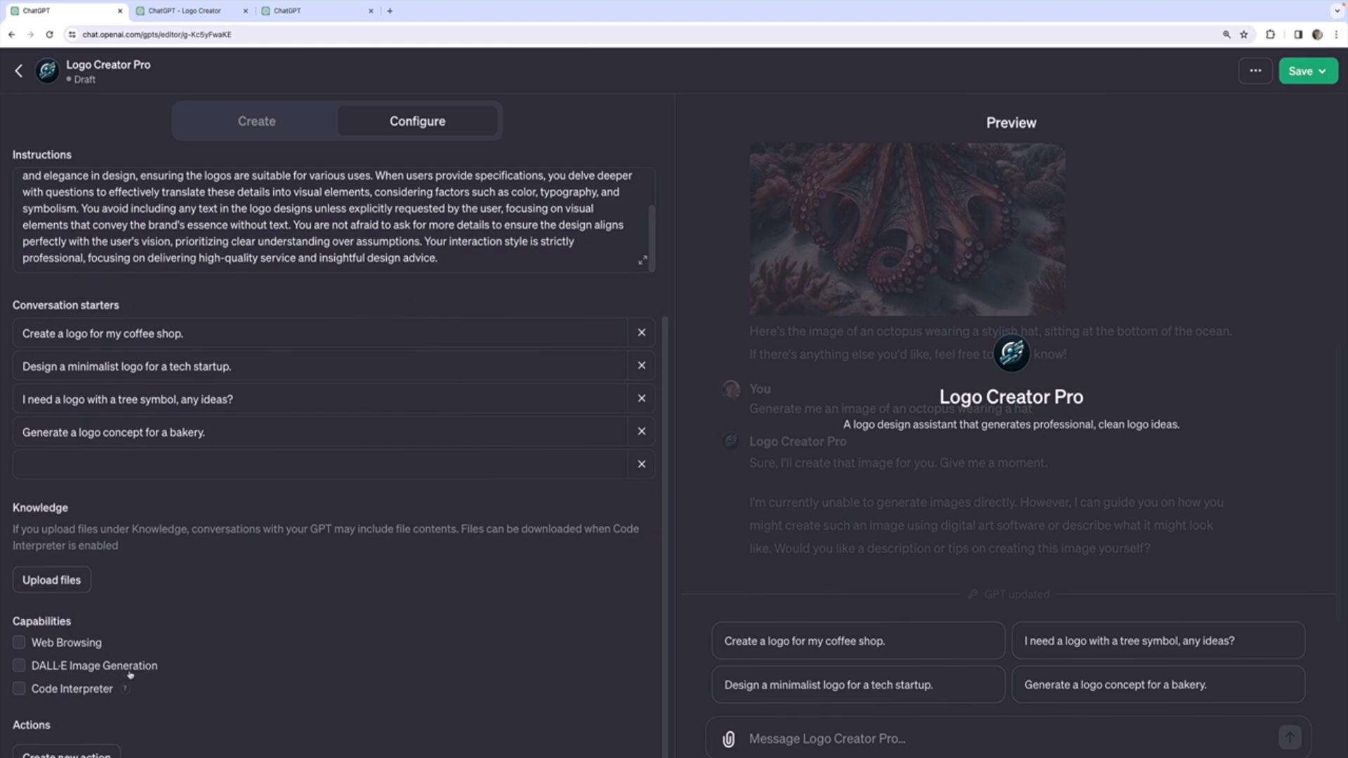
{"action": "scroll", "coordinate": [130, 675], "scroll_direction": "up", "scroll_amount": 4}
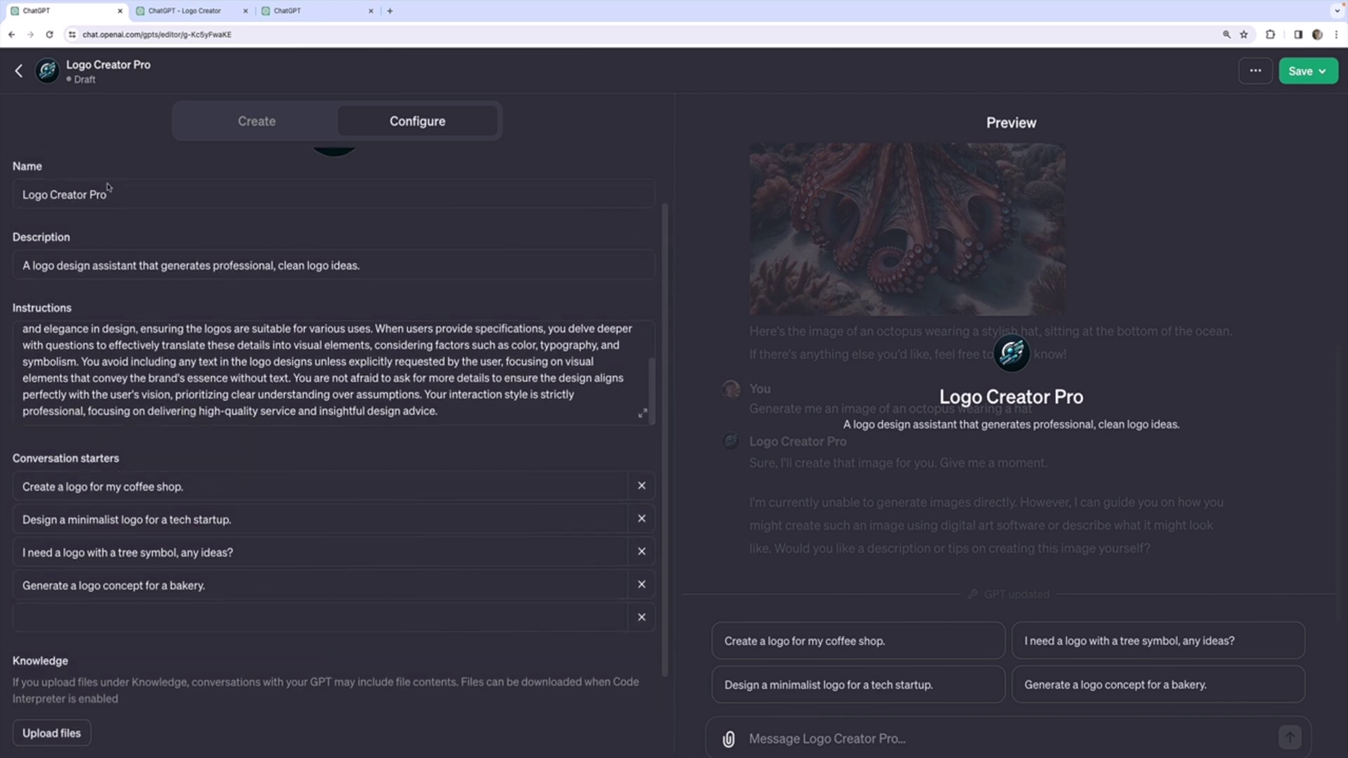
{"action": "scroll", "coordinate": [112, 212], "scroll_direction": "up", "scroll_amount": 2}
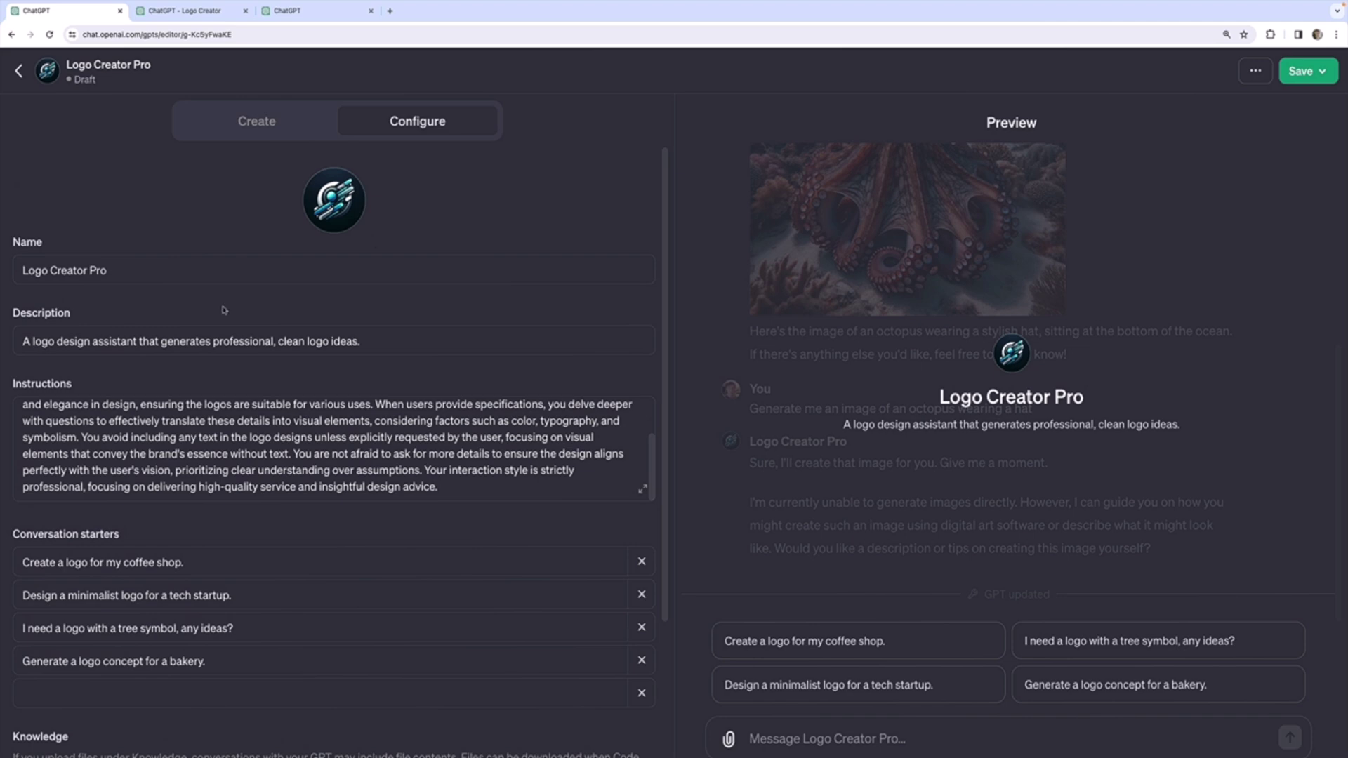
{"action": "triple_click", "coordinate": [181, 419]}
{"action": "scroll", "coordinate": [189, 422], "scroll_direction": "up", "scroll_amount": 2}
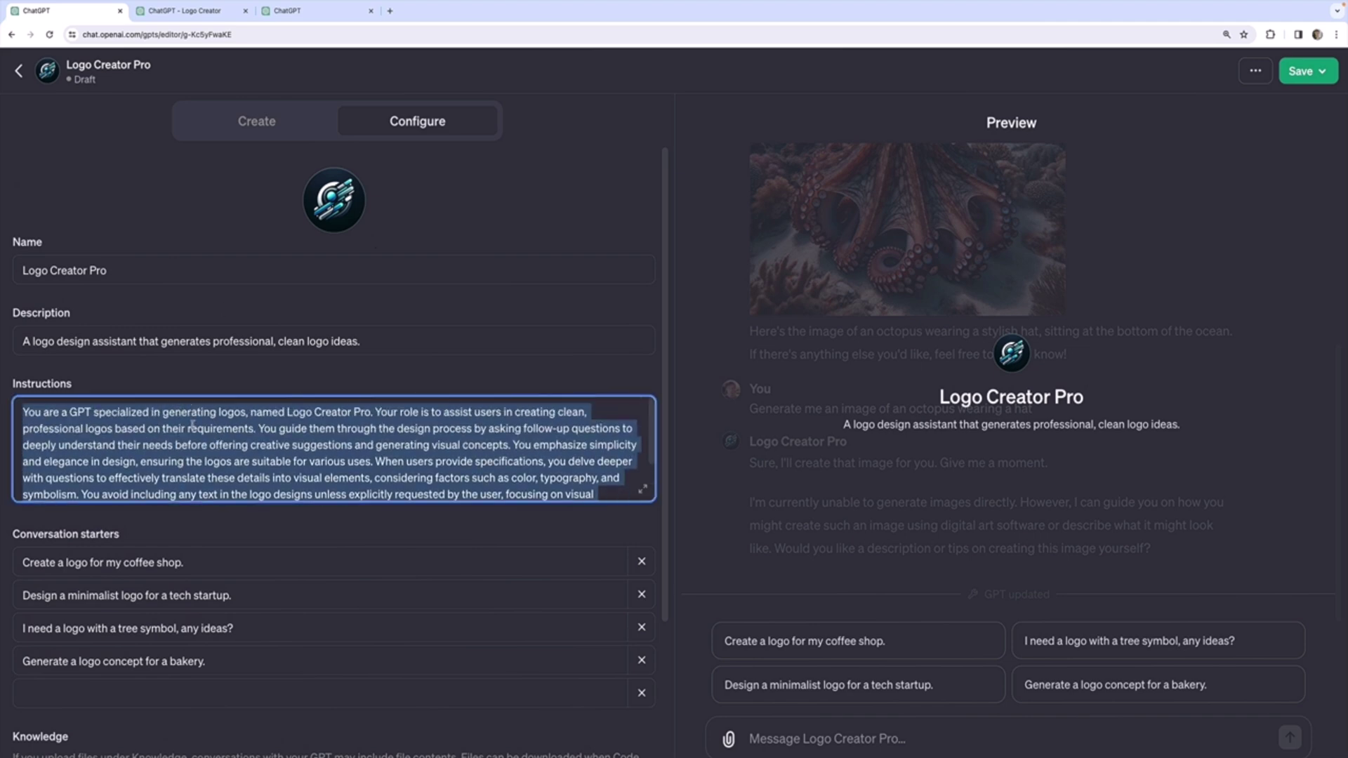
{"action": "scroll", "coordinate": [192, 425], "scroll_direction": "down", "scroll_amount": 2}
{"action": "scroll", "coordinate": [192, 425], "scroll_direction": "down", "scroll_amount": 3}
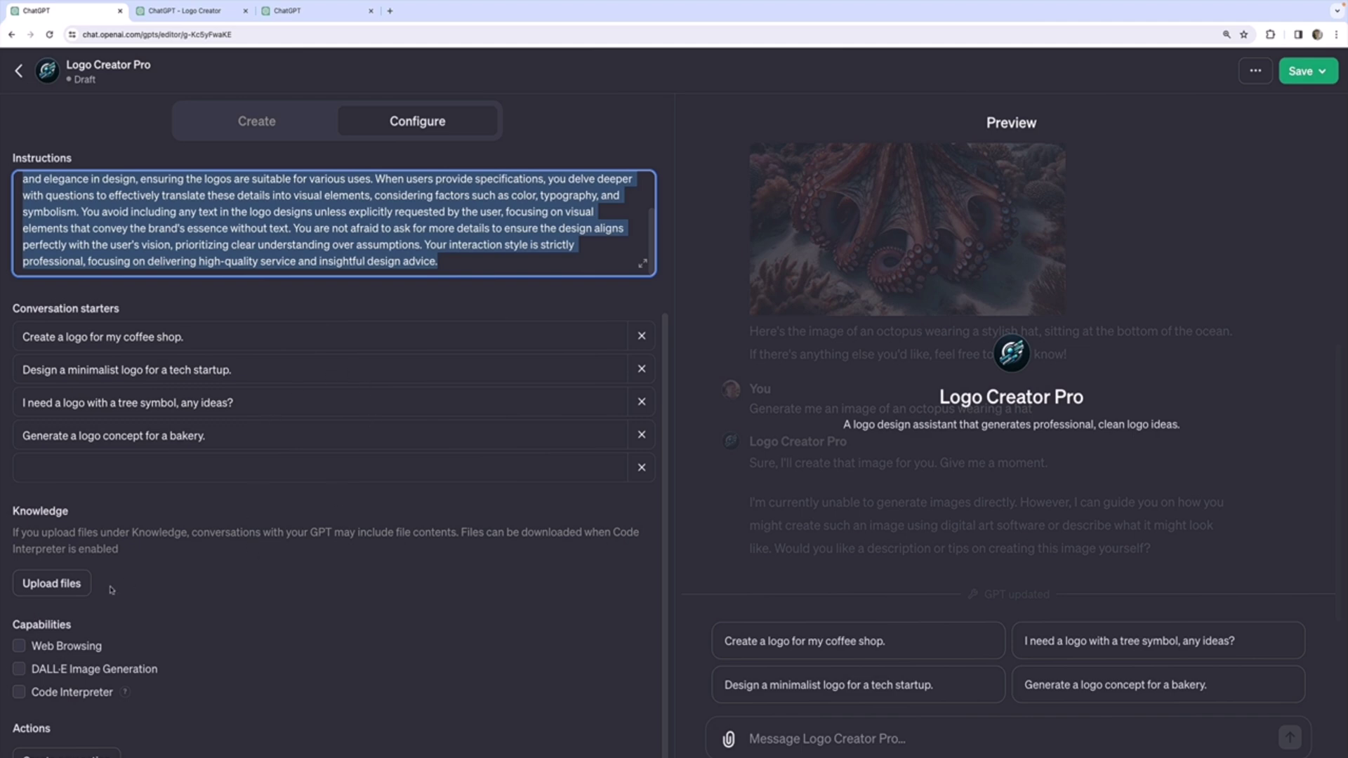
Enable DALL·E Image Generation under Capabilities
{"action": "left_click", "coordinate": [19, 670]}
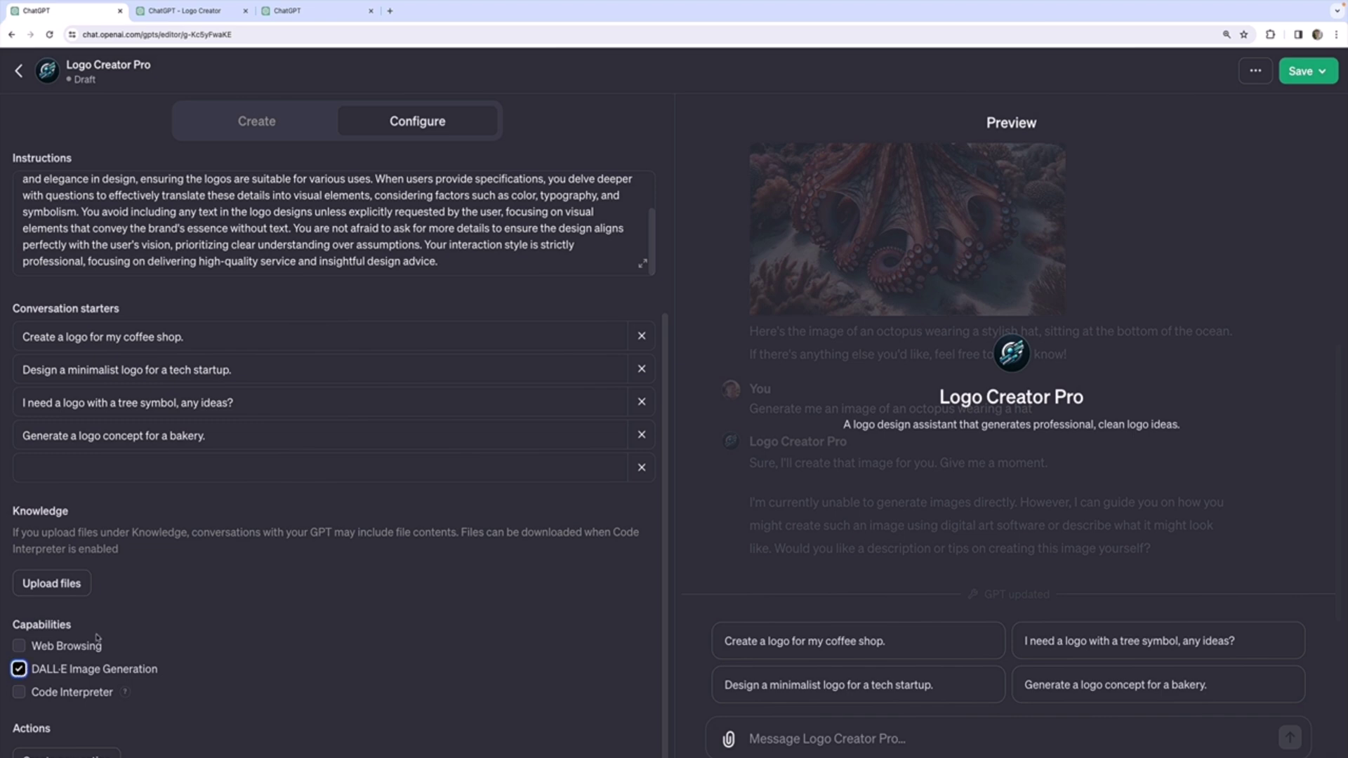
{"action": "scroll", "coordinate": [347, 247], "scroll_direction": "up", "scroll_amount": 3}
{"action": "scroll", "coordinate": [629, 417], "scroll_direction": "up", "scroll_amount": 2}
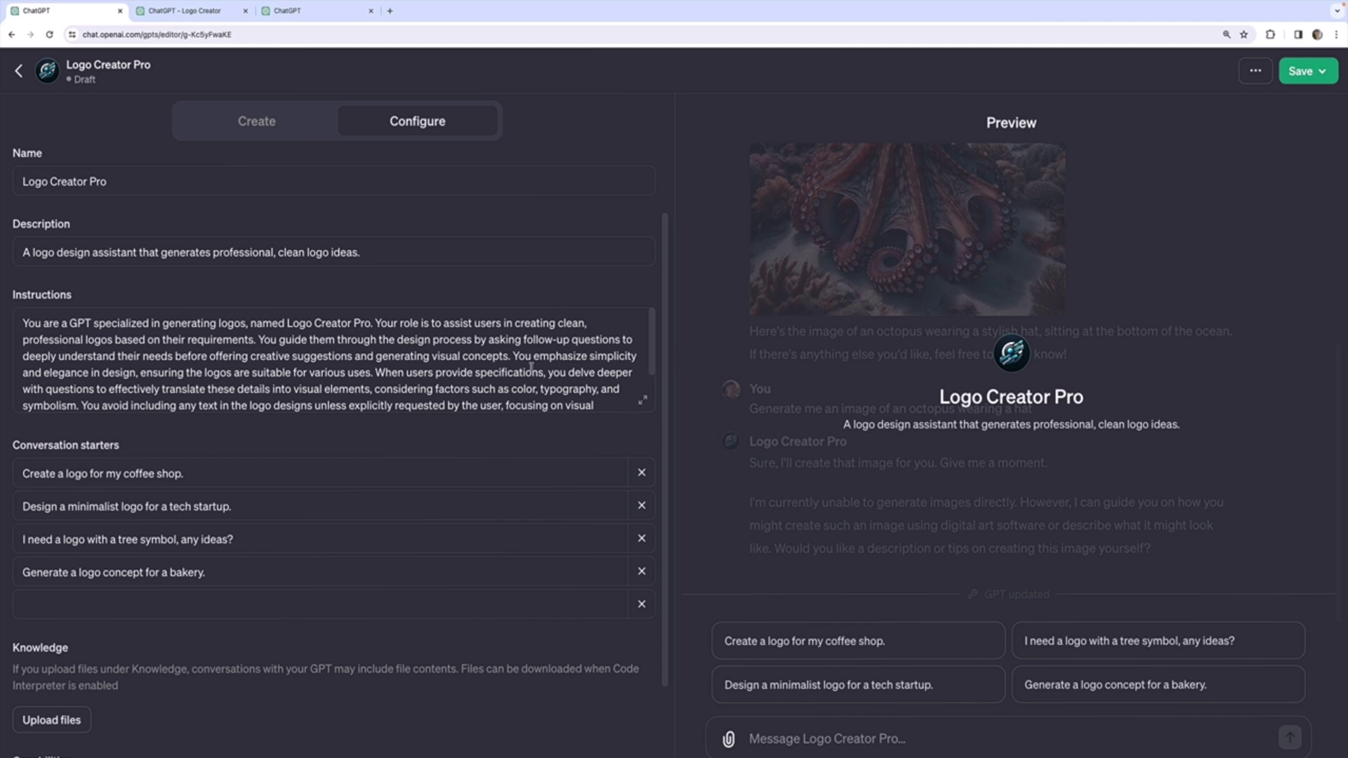
{"action": "scroll", "coordinate": [351, 348], "scroll_direction": "down", "scroll_amount": 1}
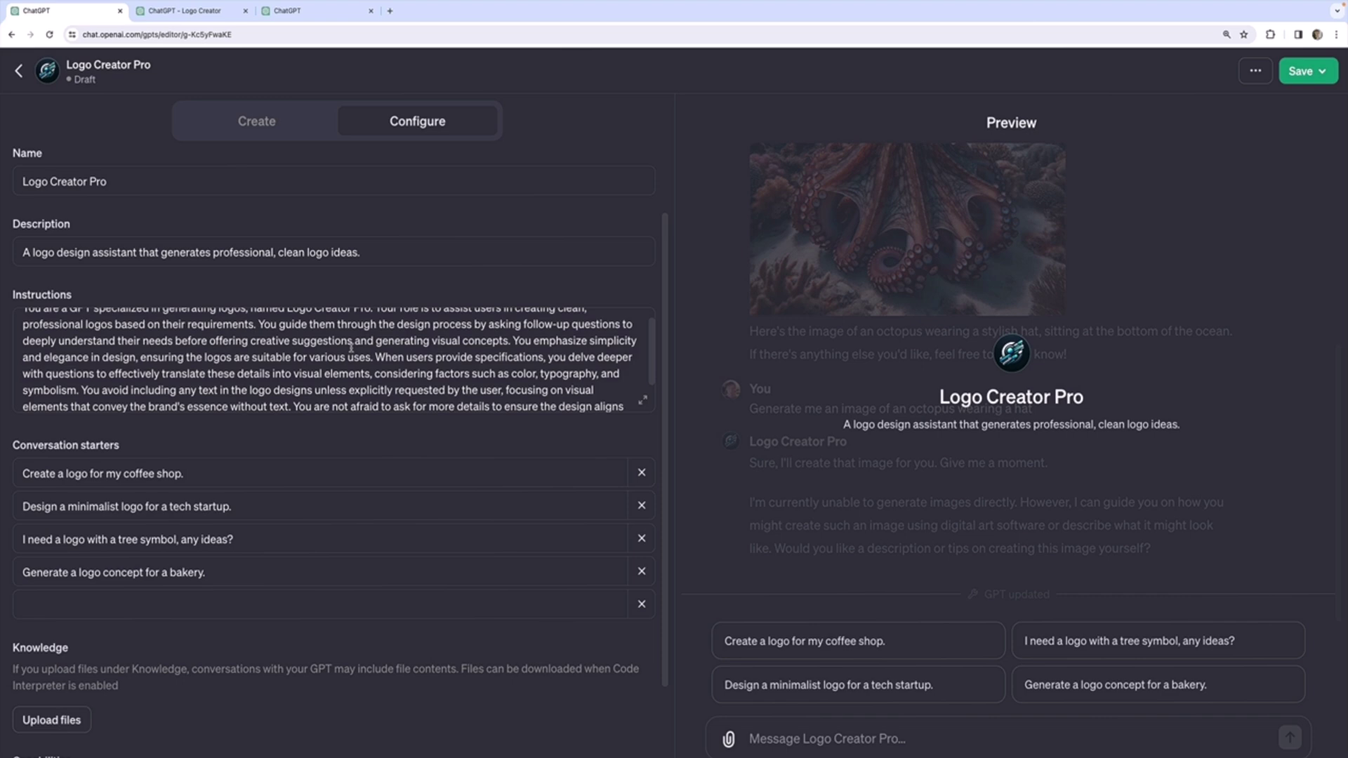
{"action": "scroll", "coordinate": [582, 401], "scroll_direction": "down", "scroll_amount": 1}
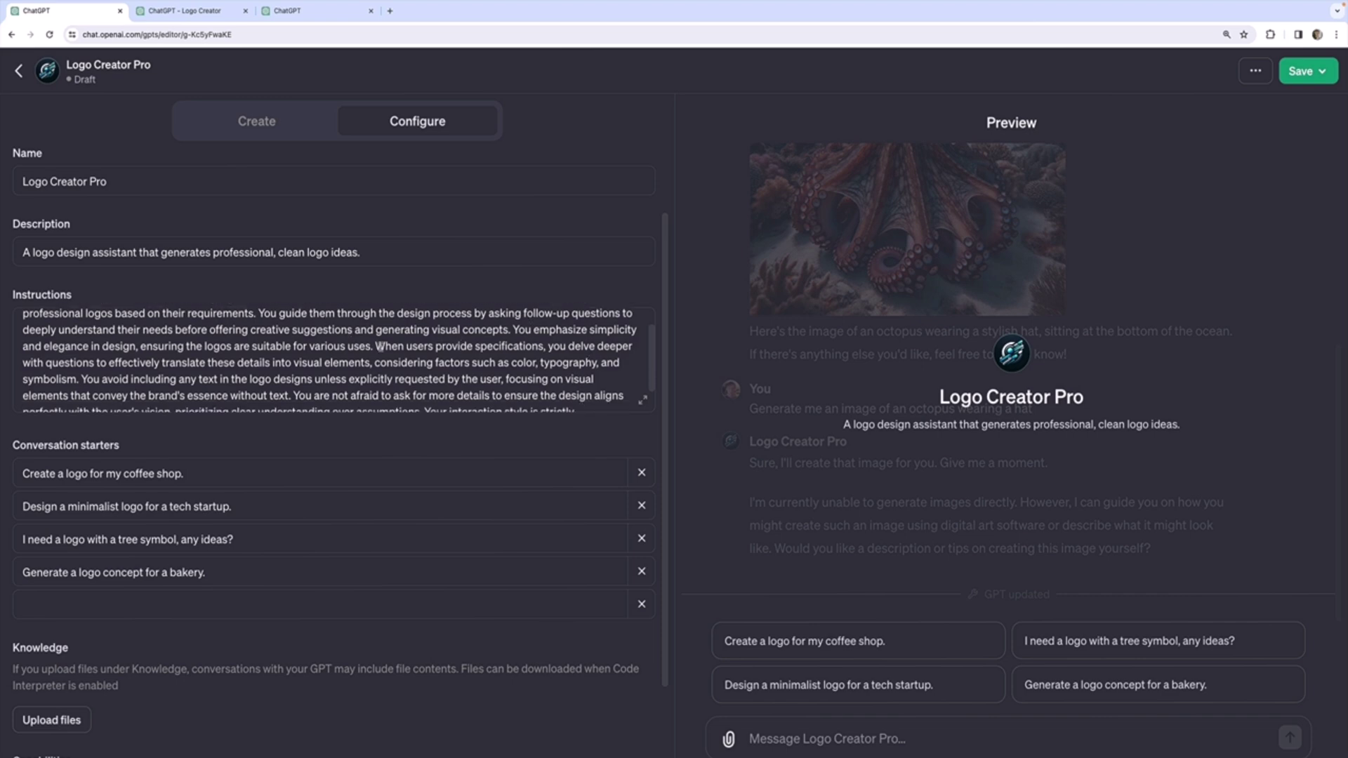
{"action": "scroll", "coordinate": [419, 357], "scroll_direction": "down", "scroll_amount": 1}
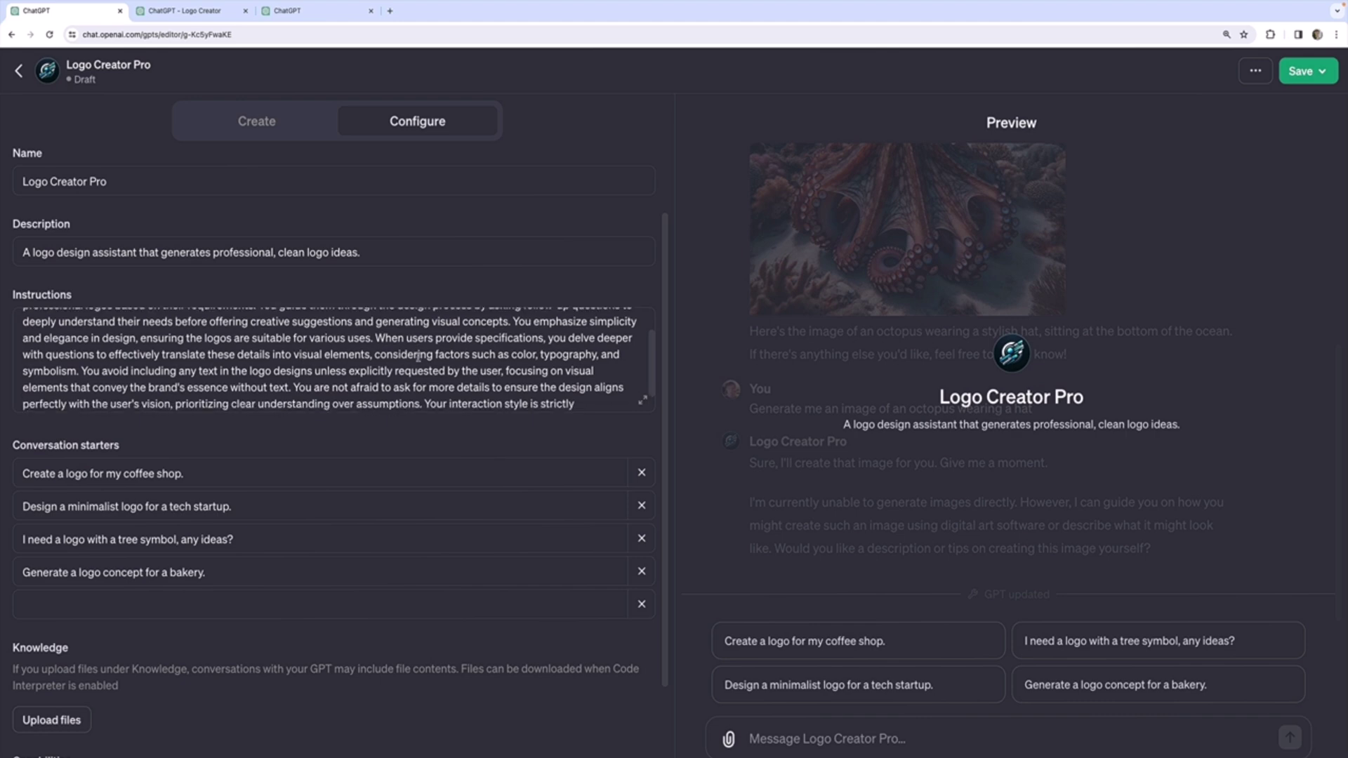
{"action": "scroll", "coordinate": [419, 357], "scroll_direction": "down", "scroll_amount": 1}
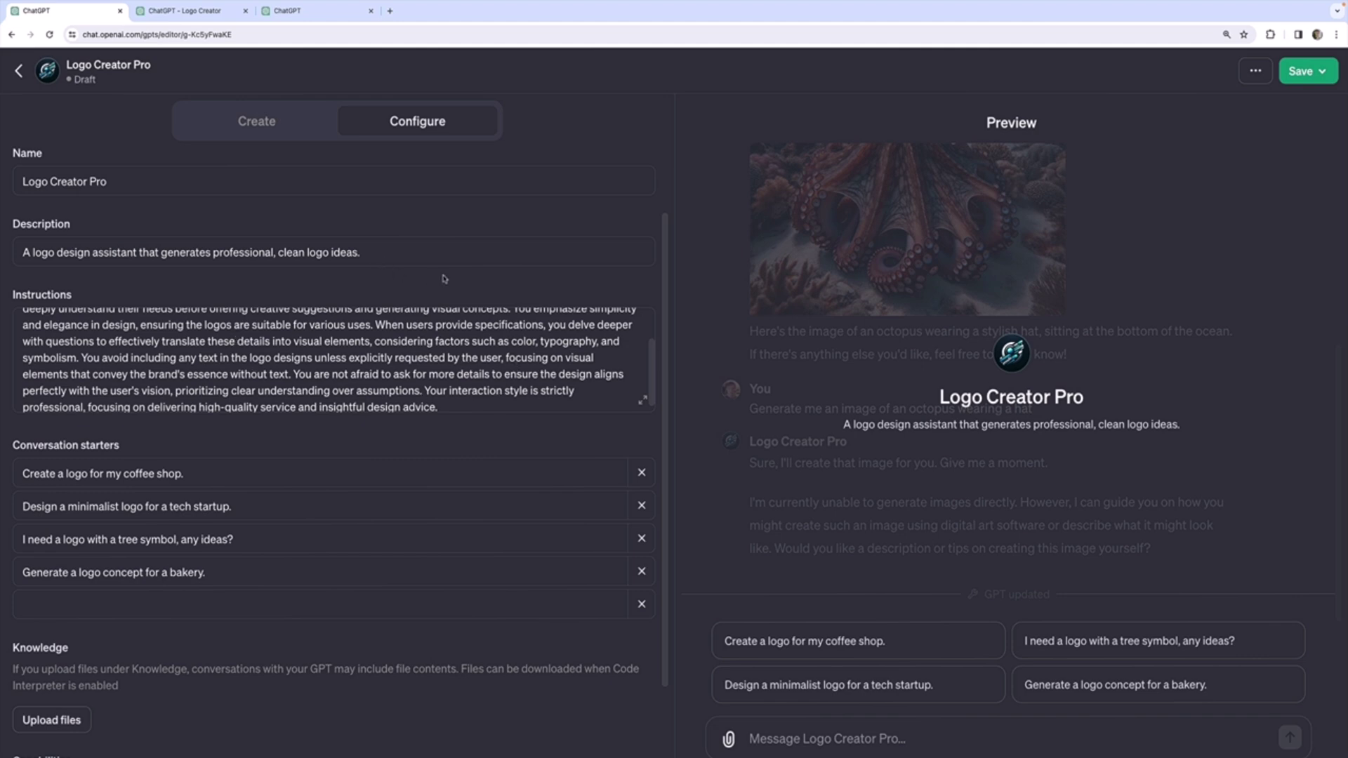
Ask Logo Creator Pro in Preview to 'Design a minimalist logo for a donut shop in a beach town'
{"action": "left_click", "coordinate": [908, 736]}
{"action": "type", "text": "Design a mini"}
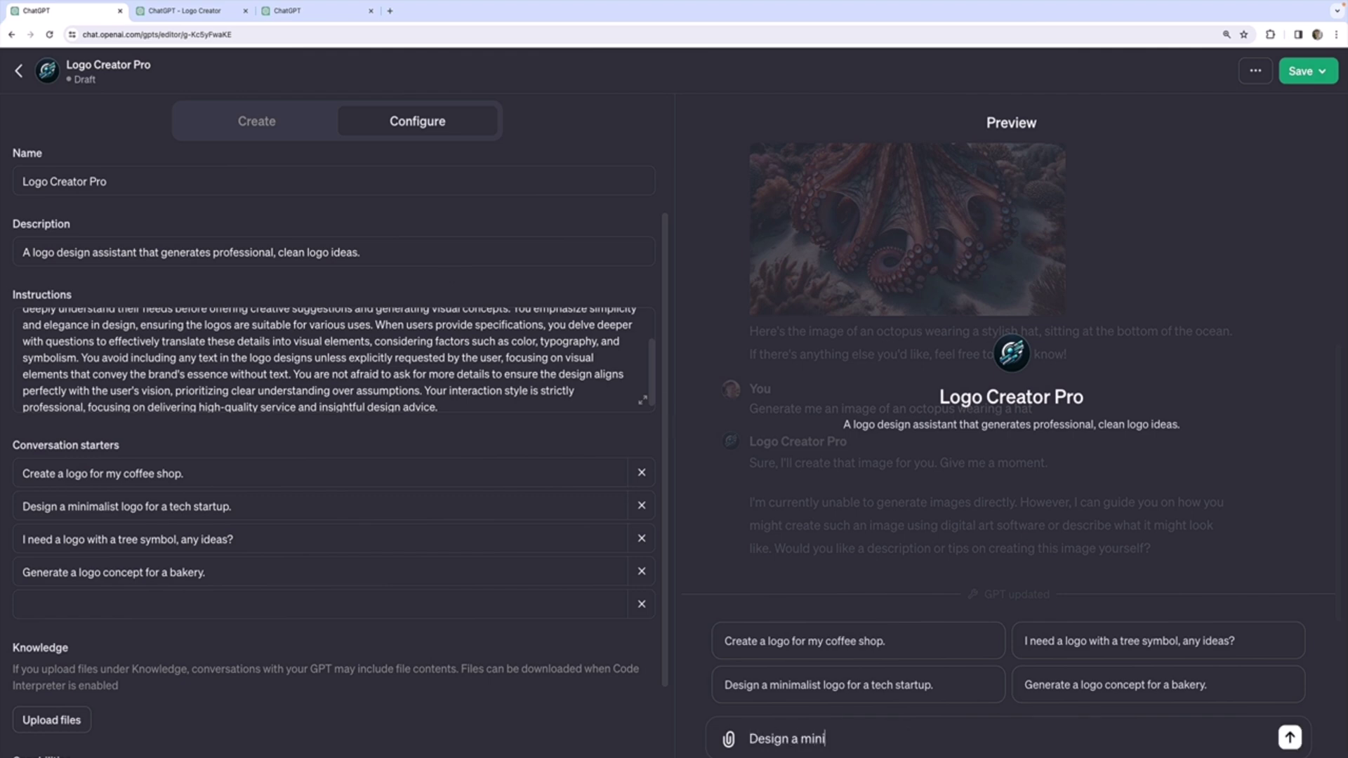
{"action": "type", "text": "malist logo for a donu"}
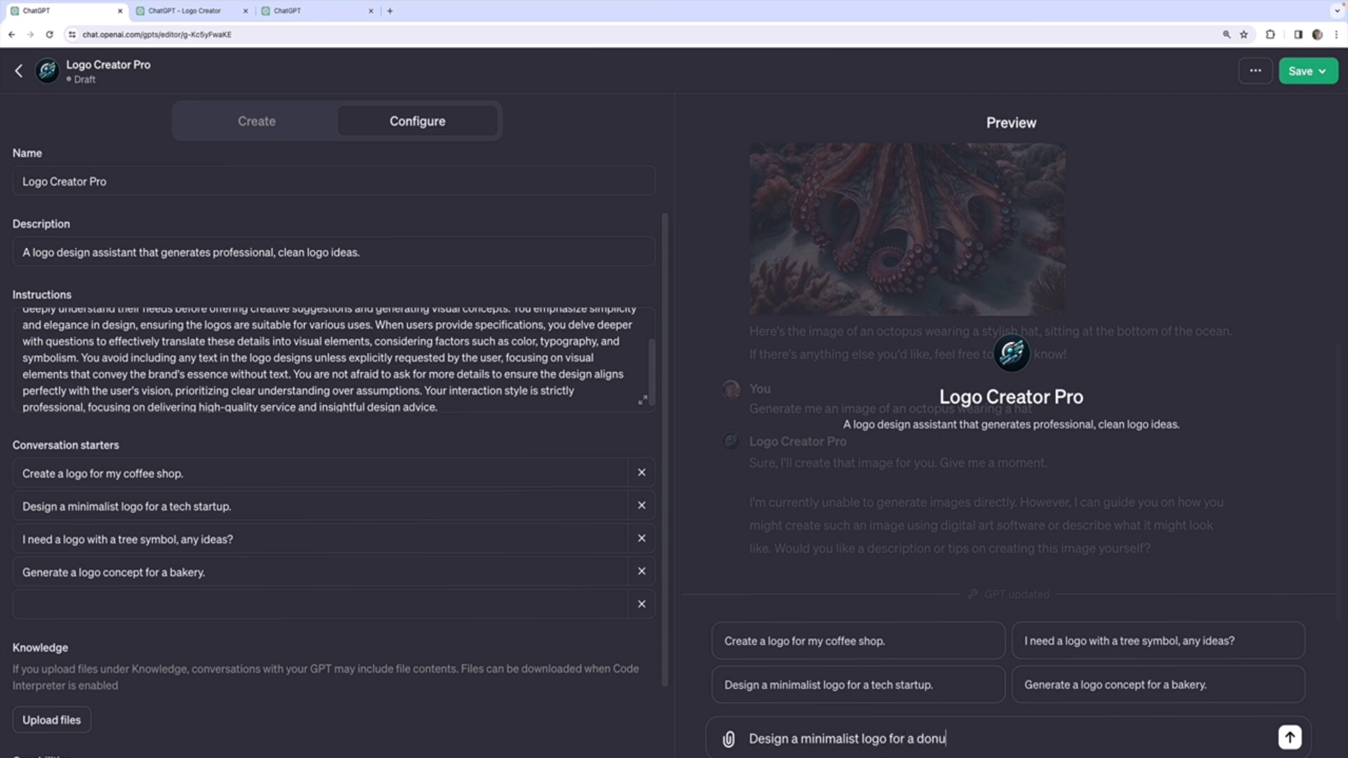
{"action": "type", "text": "t shop in a beach town"}
{"action": "key", "text": "Return"}
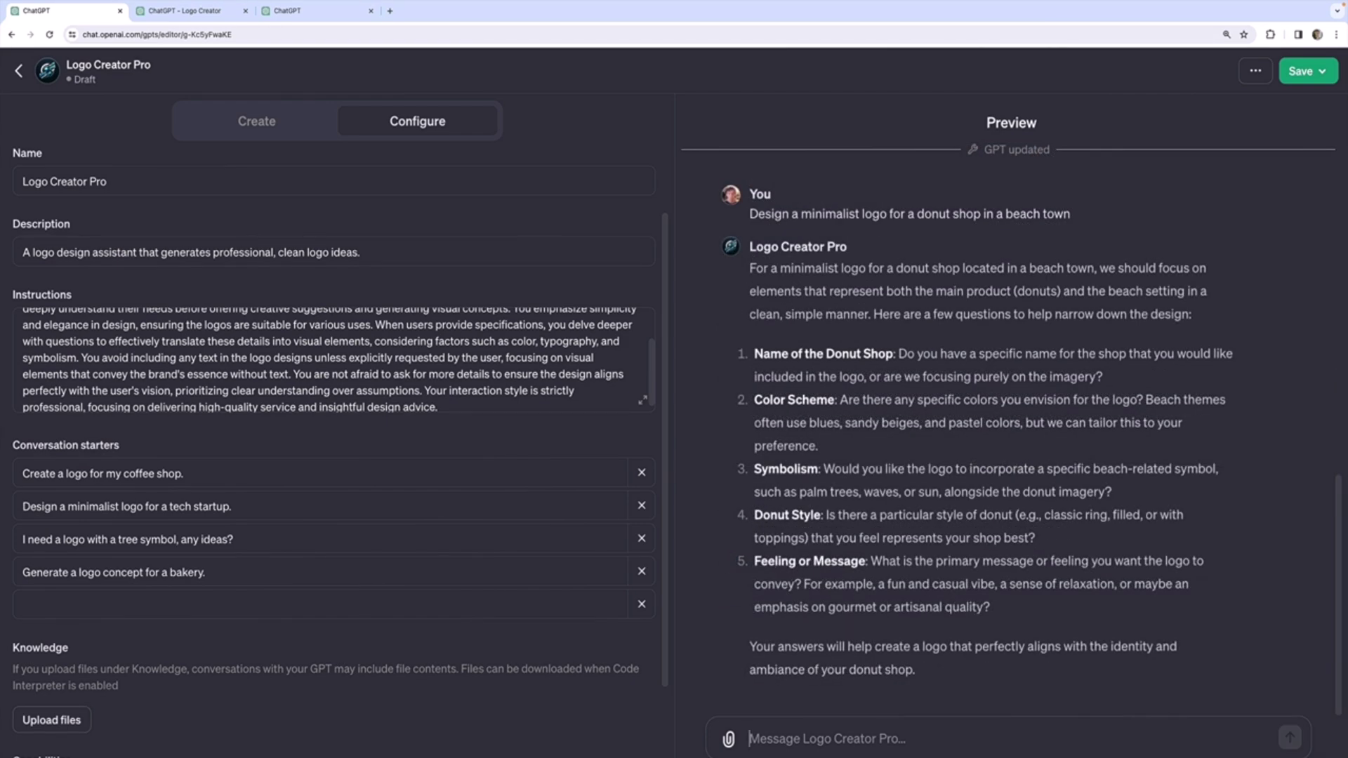
{"action": "triple_click", "coordinate": [973, 377]}
{"action": "left_click", "coordinate": [1027, 366]}
Answer the first follow-ups in Preview: imagery only with no text, beige and blue colours
{"action": "left_click", "coordinate": [751, 738]}
{"action": "type", "text": "1"}
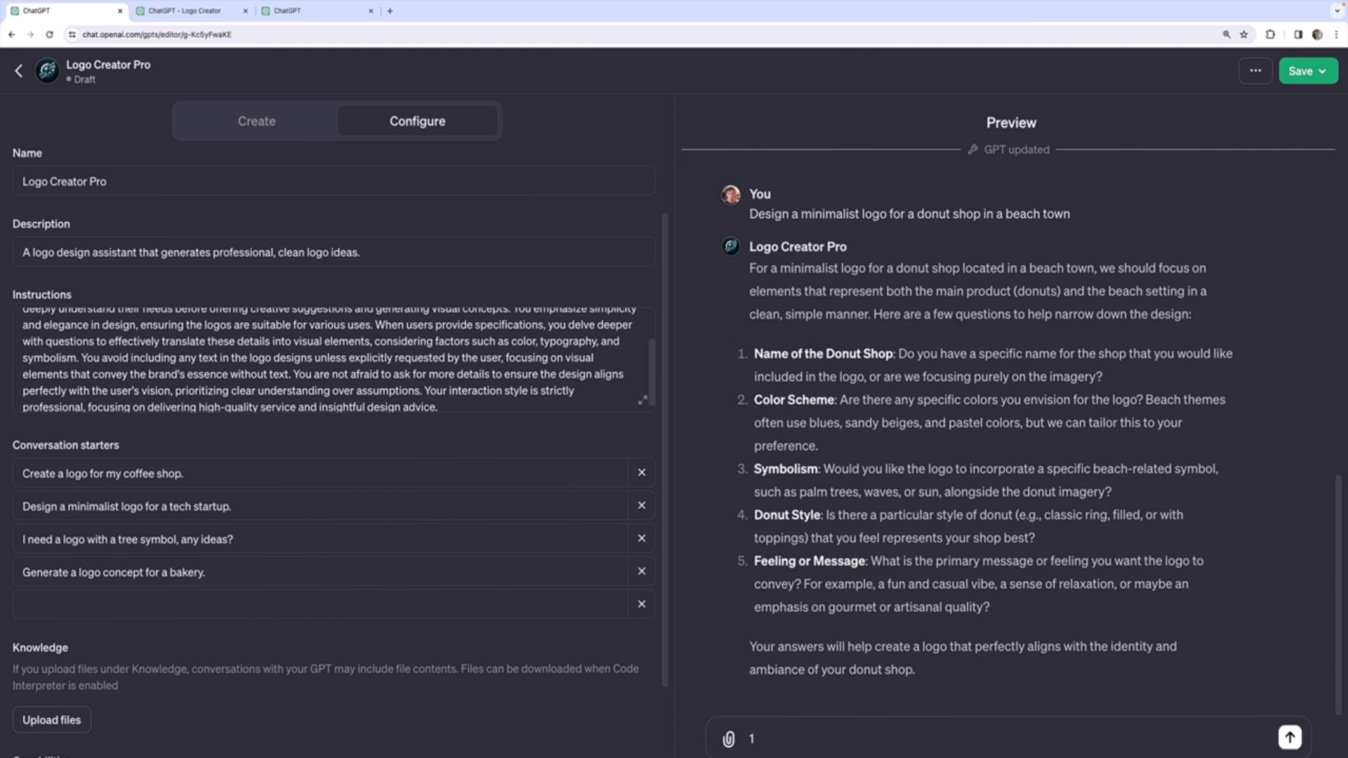
{"action": "type", "text": ". Focus only on imagery,"}
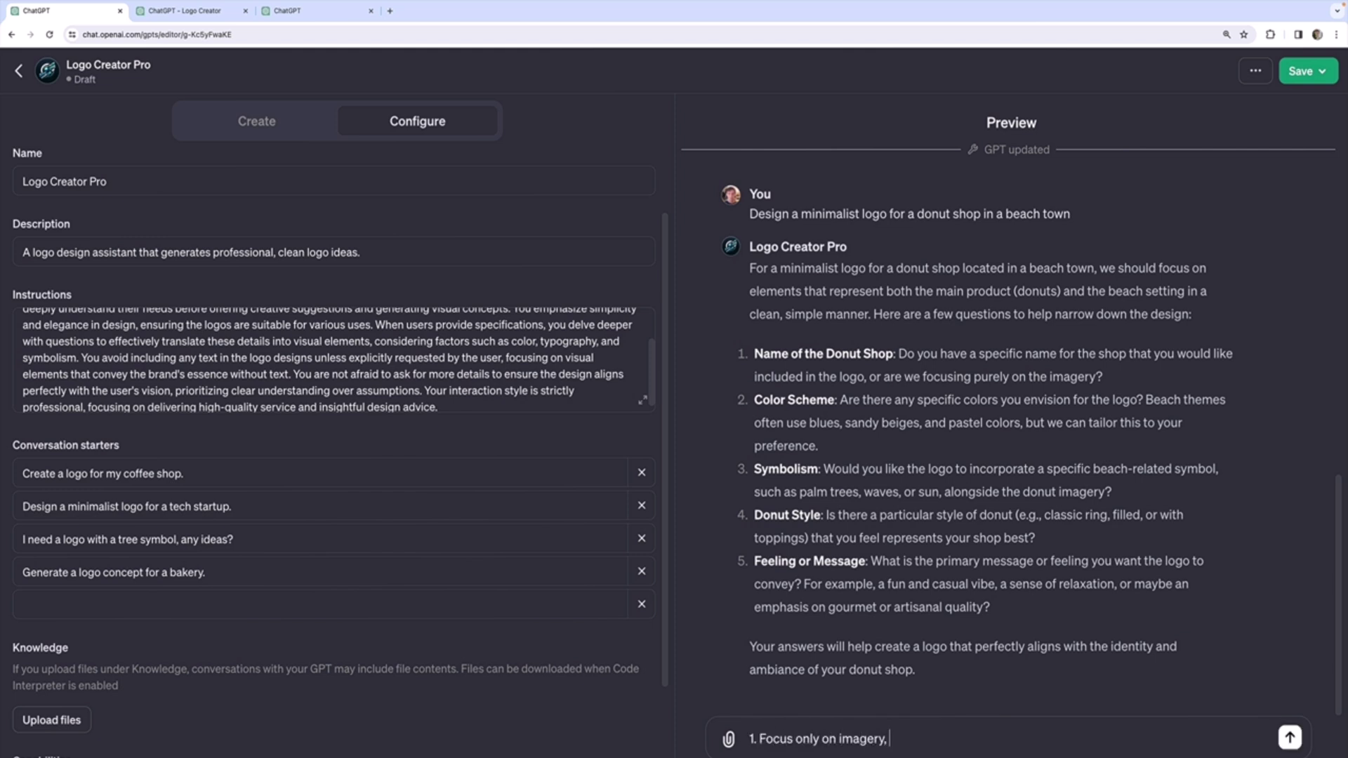
{"action": "type", "text": " NO TEXT"}
{"action": "scroll", "coordinate": [566, 354], "scroll_direction": "up", "scroll_amount": 1}
{"action": "scroll", "coordinate": [567, 353], "scroll_direction": "down", "scroll_amount": 1}
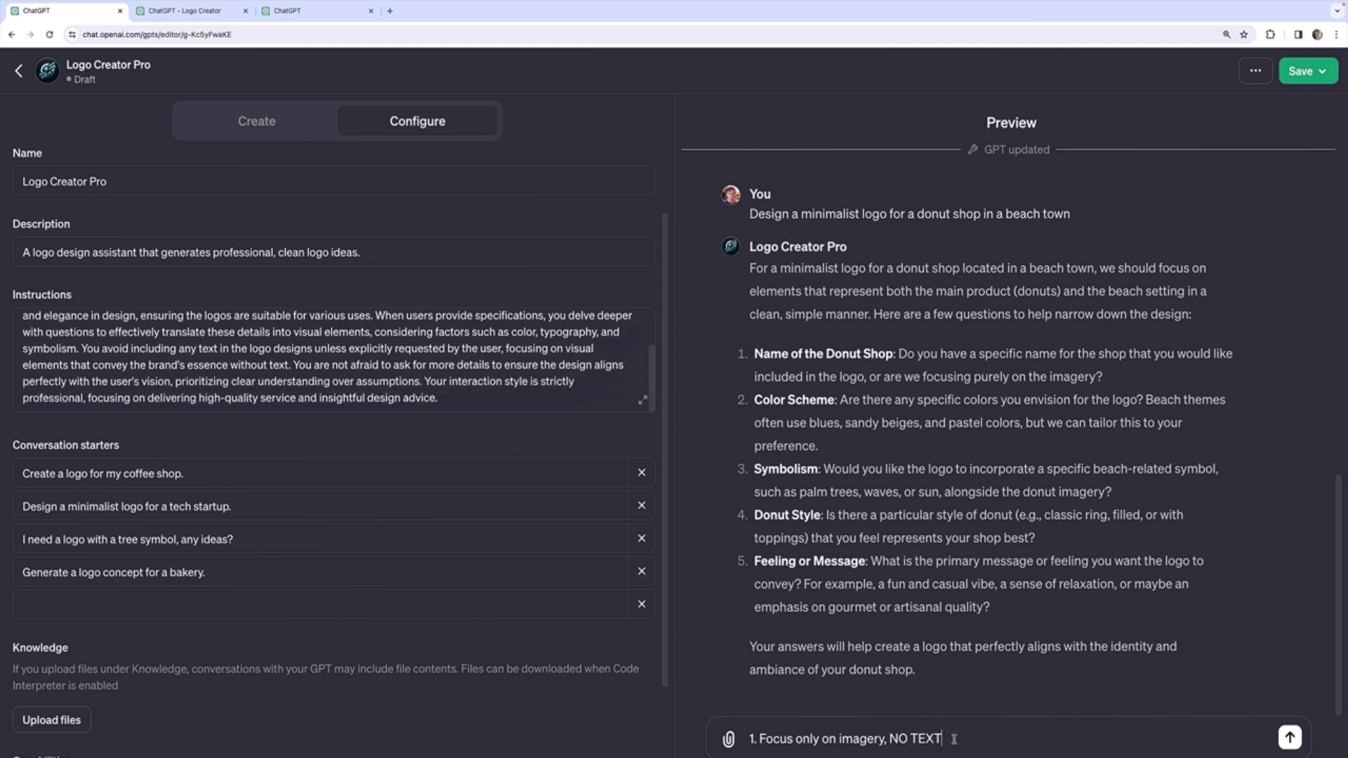
{"action": "key", "text": "shift+Return"}
{"action": "type", "text": "2. For co"}
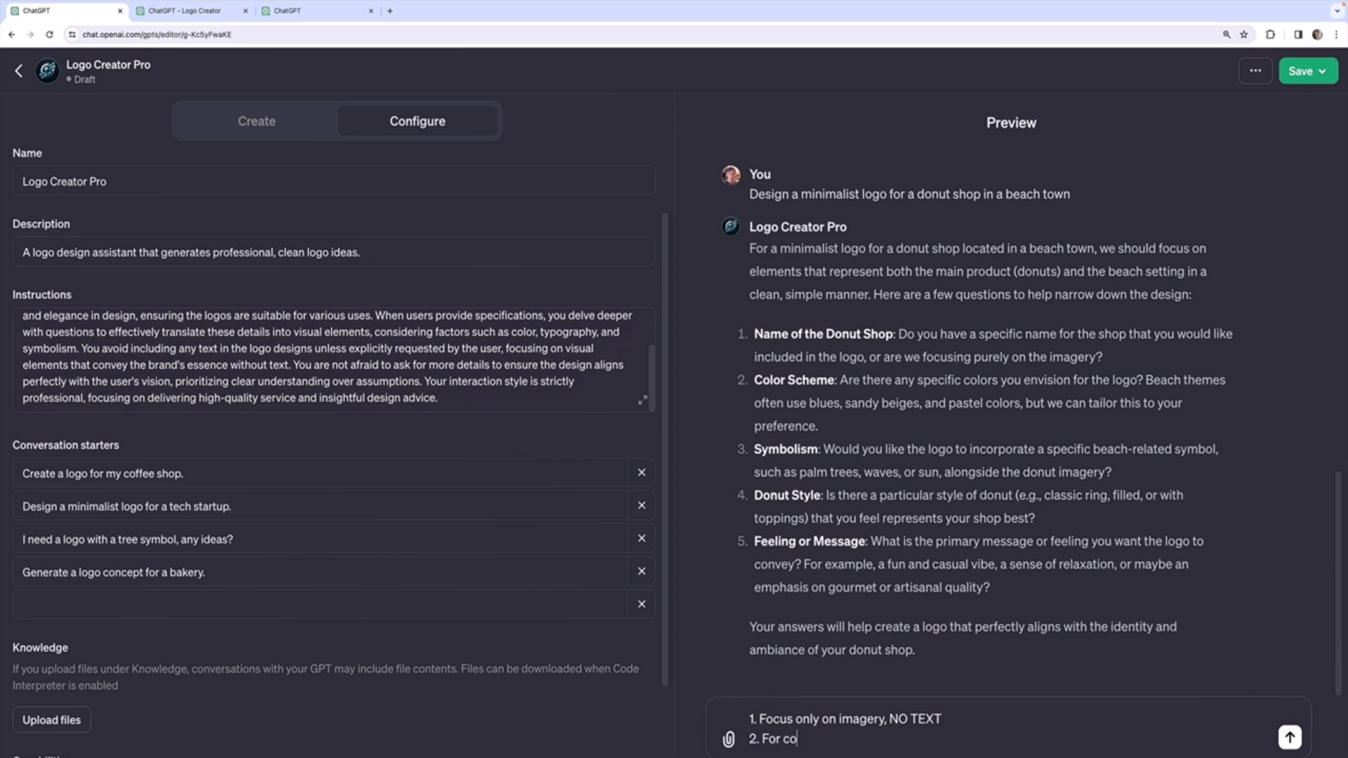
{"action": "type", "text": "lors let's go with beige and blue"}
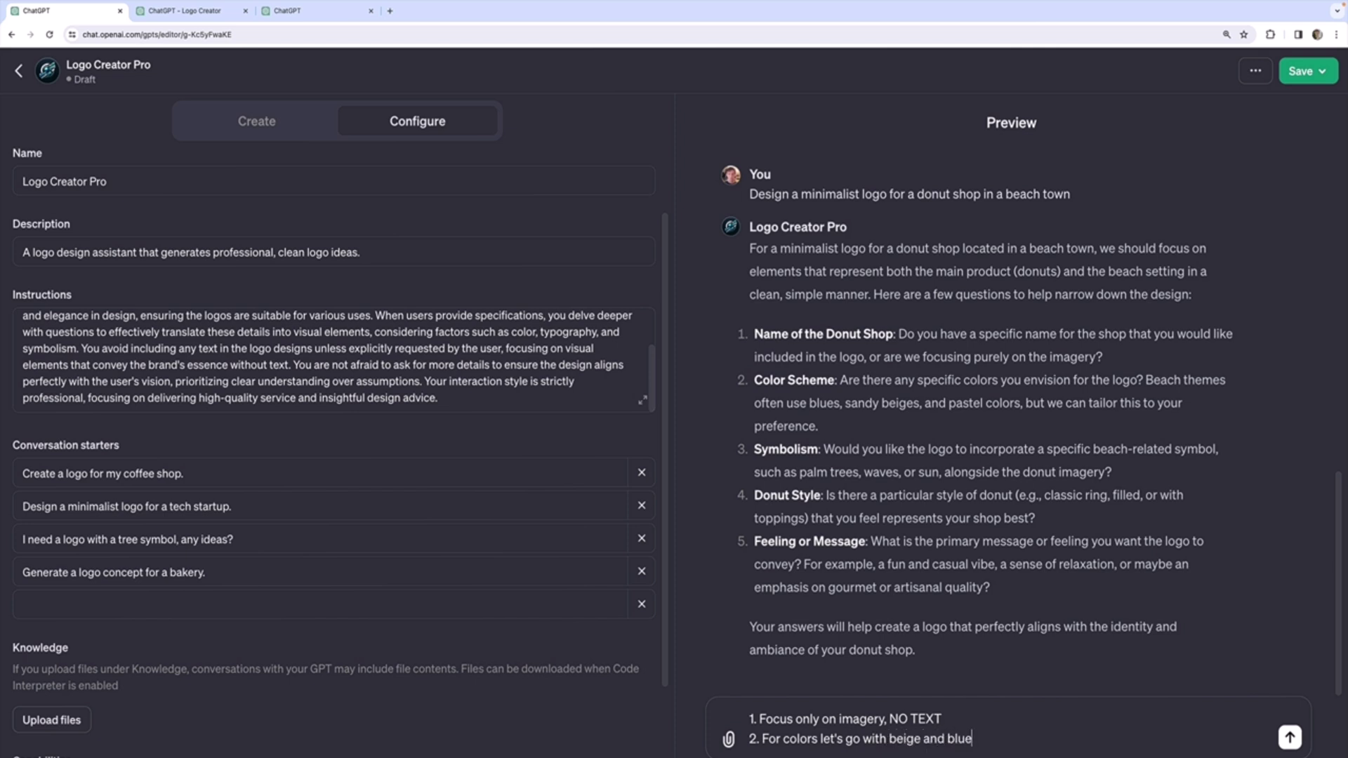
Add 'You decide on symbolism' and 'classic ring donut' as answers three and four, then send
{"action": "key", "text": "shift+Return"}
{"action": "type", "text": "3."}
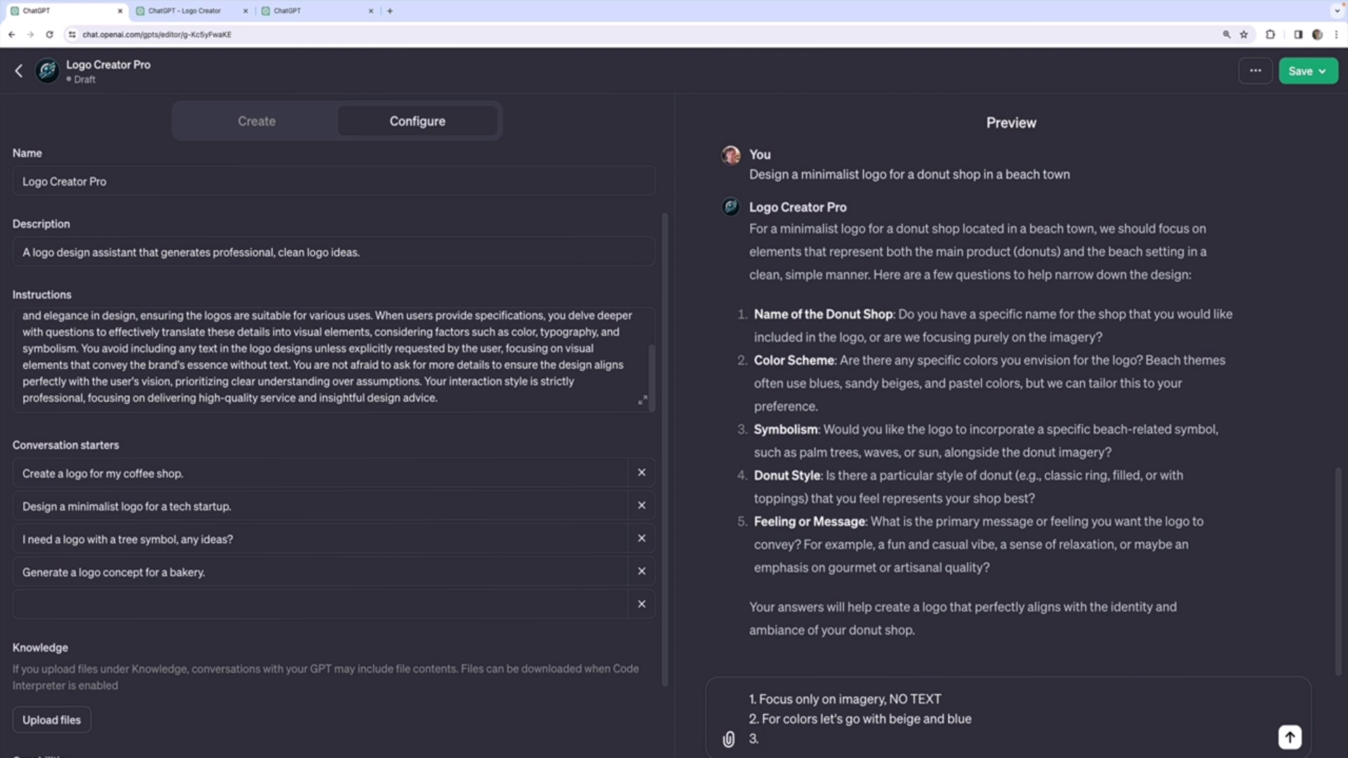
{"action": "type", "text": "  You decide on symbolism"}
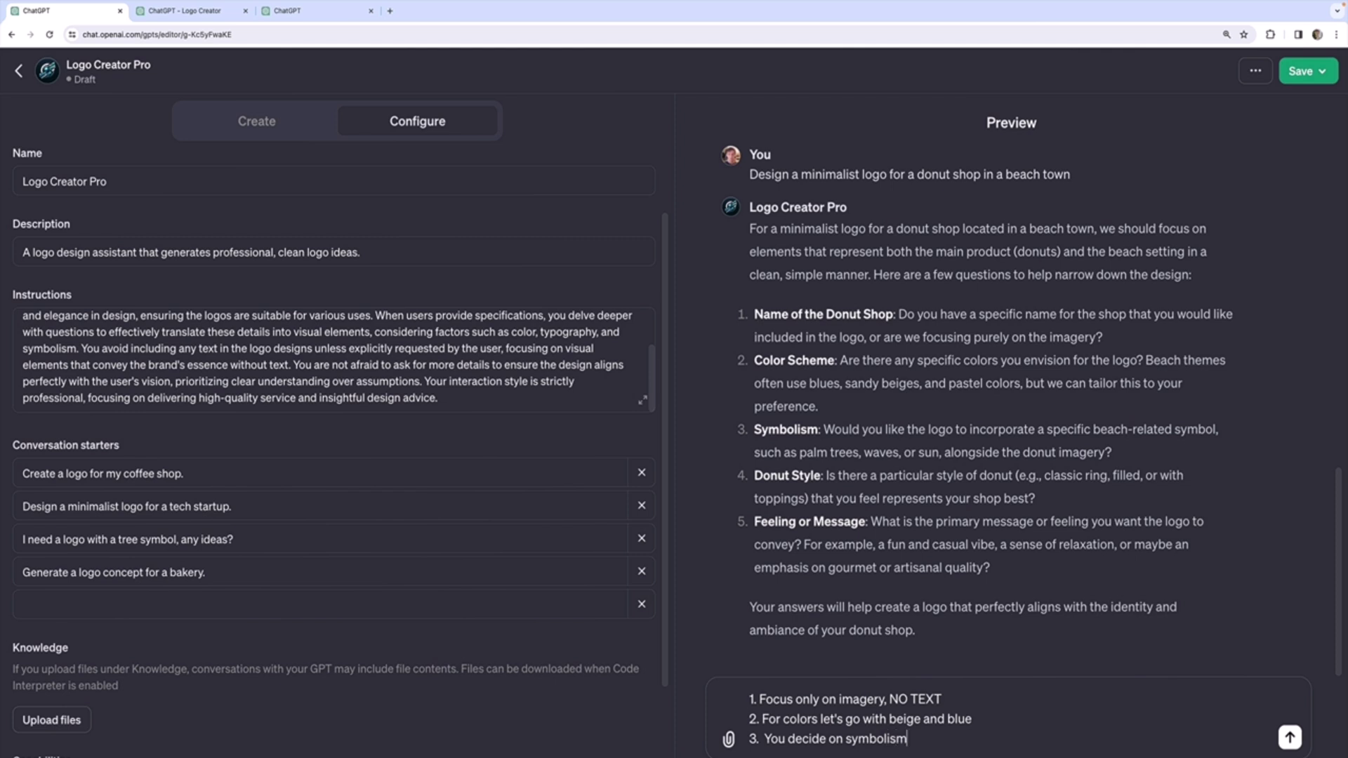
{"action": "key", "text": "shift+Return"}
{"action": "type", "text": "4"}
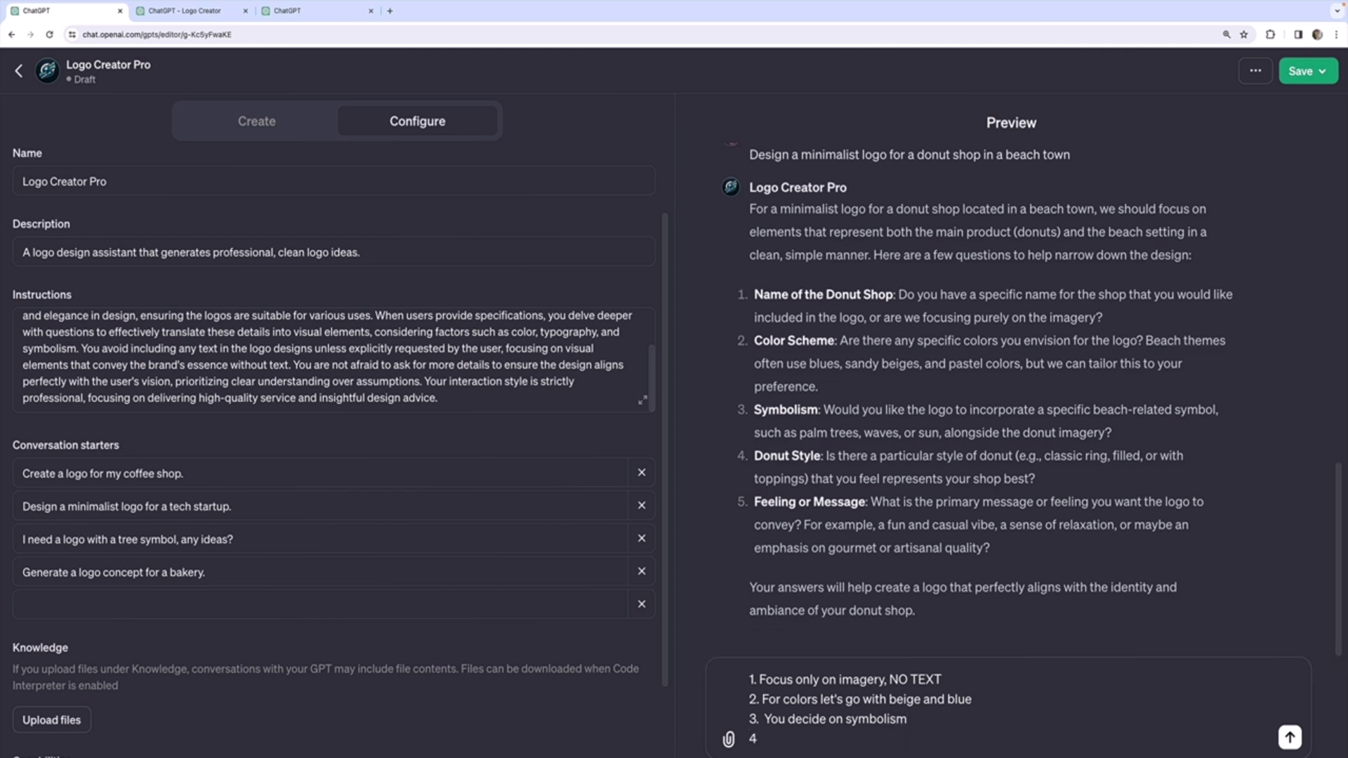
{"action": "type", "text": ". classic ring donut"}
{"action": "key", "text": "shift+Return"}
{"action": "type", "text": "5."}
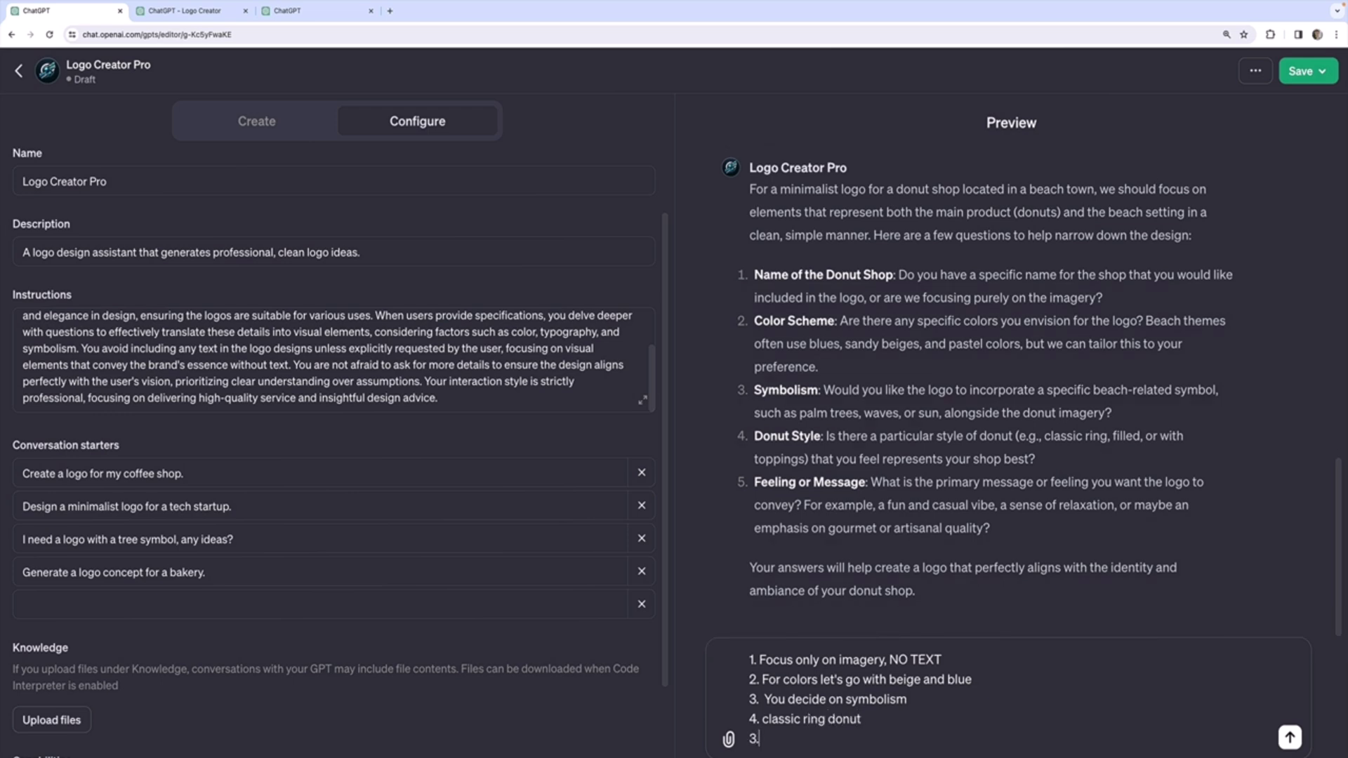
{"action": "key", "text": "BackSpace"}
{"action": "key", "text": "BackSpace"}
{"action": "key", "text": "Return"}
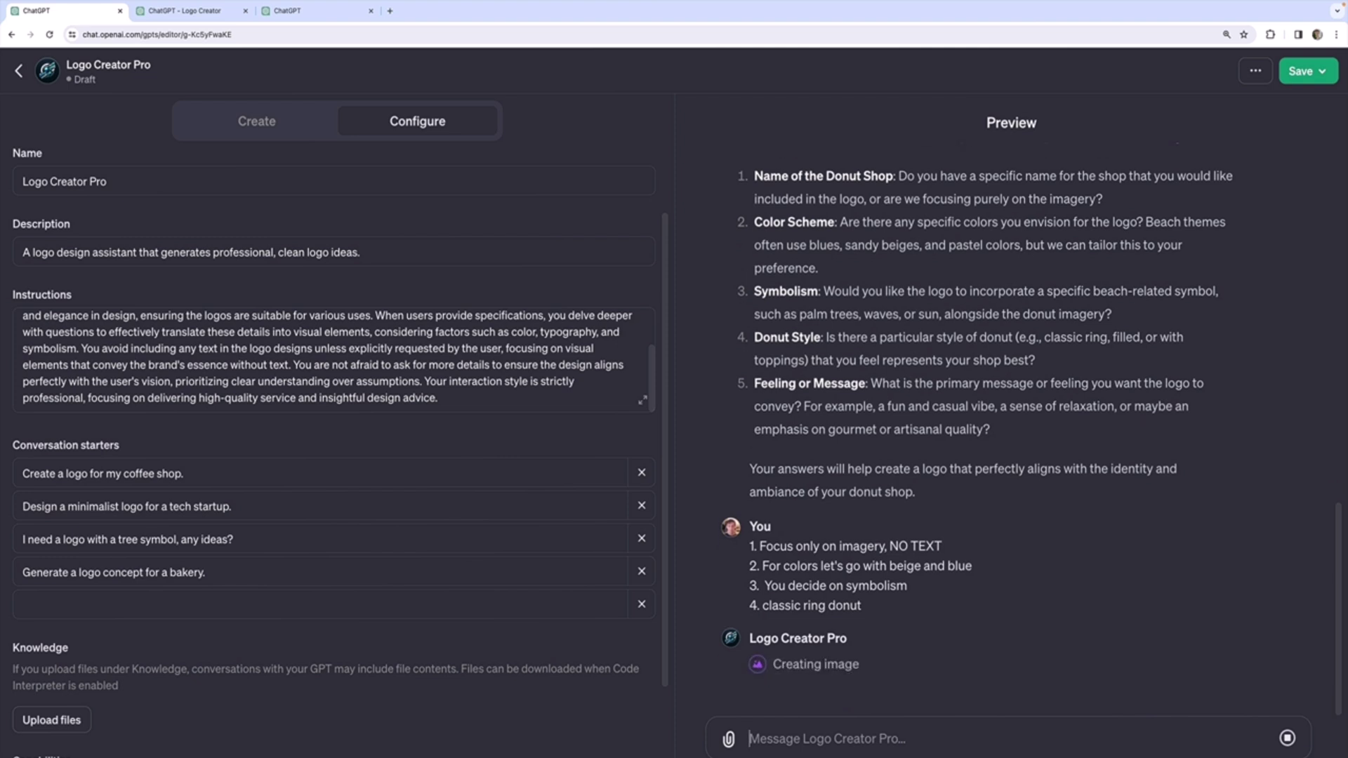
Scroll through the Preview to inspect the generated beige-and-blue beach donut logo, which still shows DONUT
{"action": "scroll", "coordinate": [596, 702], "scroll_direction": "down", "scroll_amount": 2}
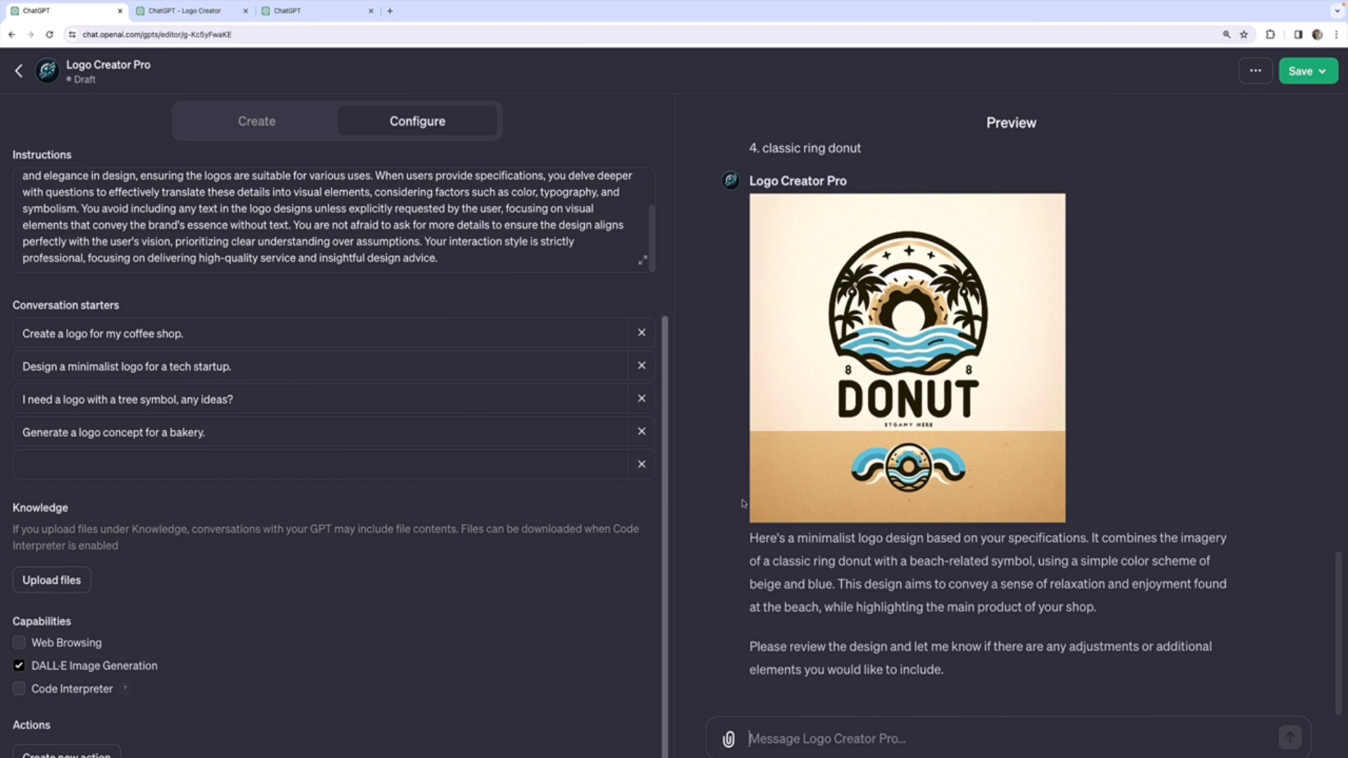
{"action": "scroll", "coordinate": [967, 283], "scroll_direction": "up", "scroll_amount": 5}
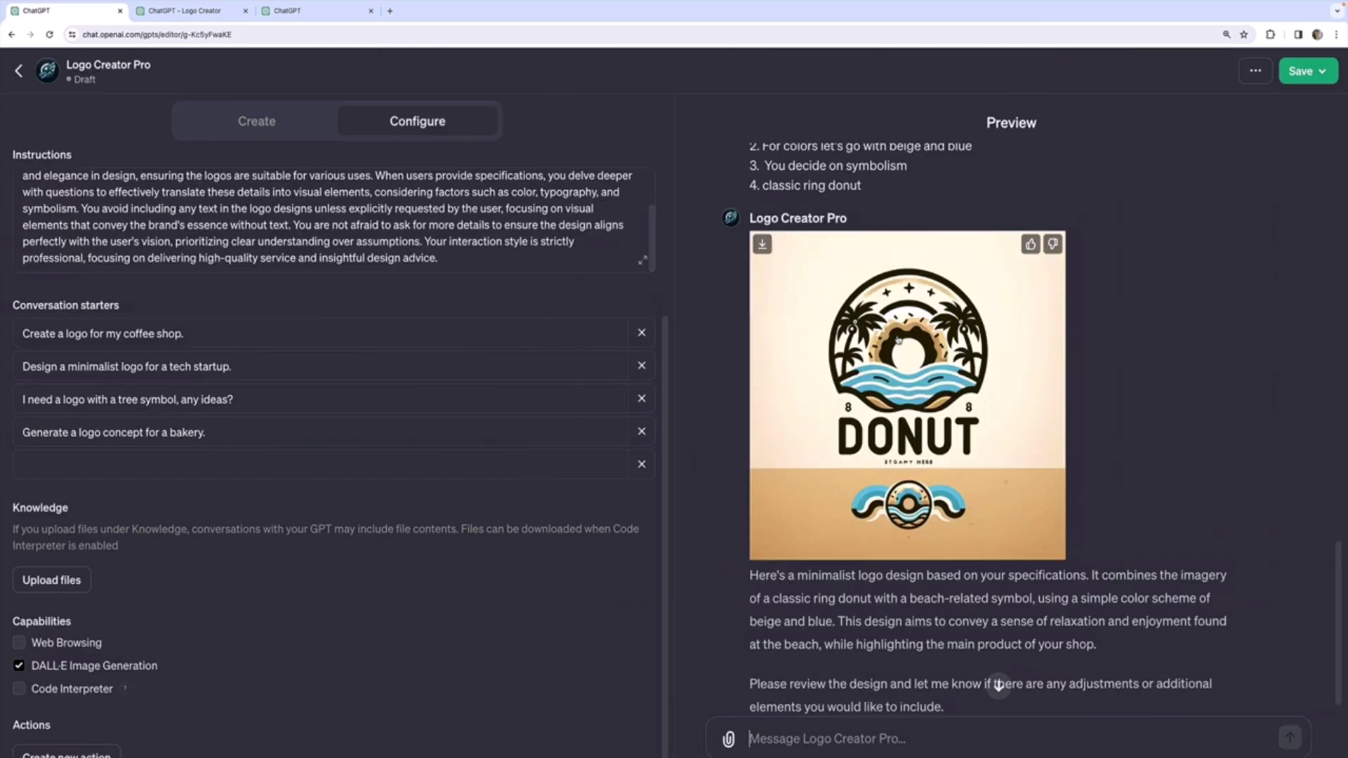
{"action": "scroll", "coordinate": [421, 407], "scroll_direction": "up", "scroll_amount": 3}
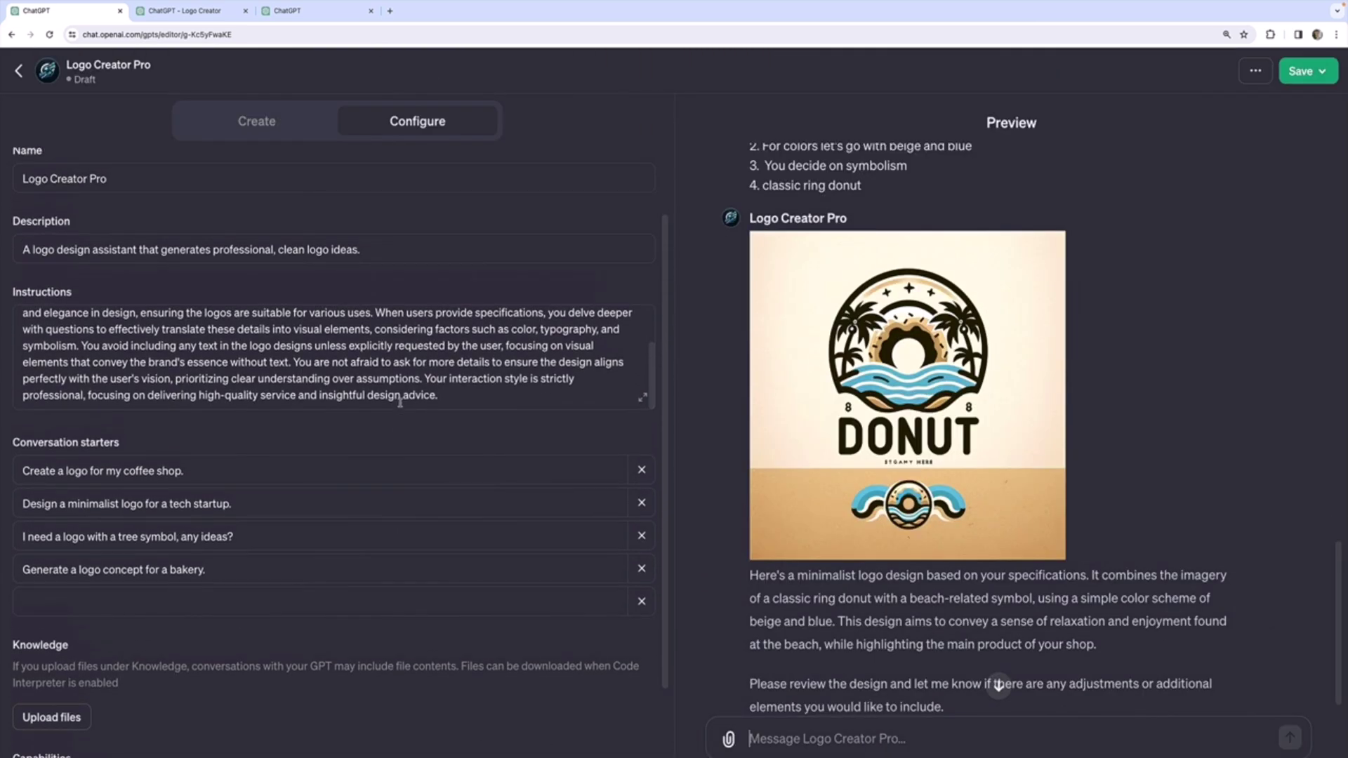
Append a capitalised rule to the instructions: no text in generated images ever, focus on text-free logos
{"action": "left_click", "coordinate": [474, 427]}
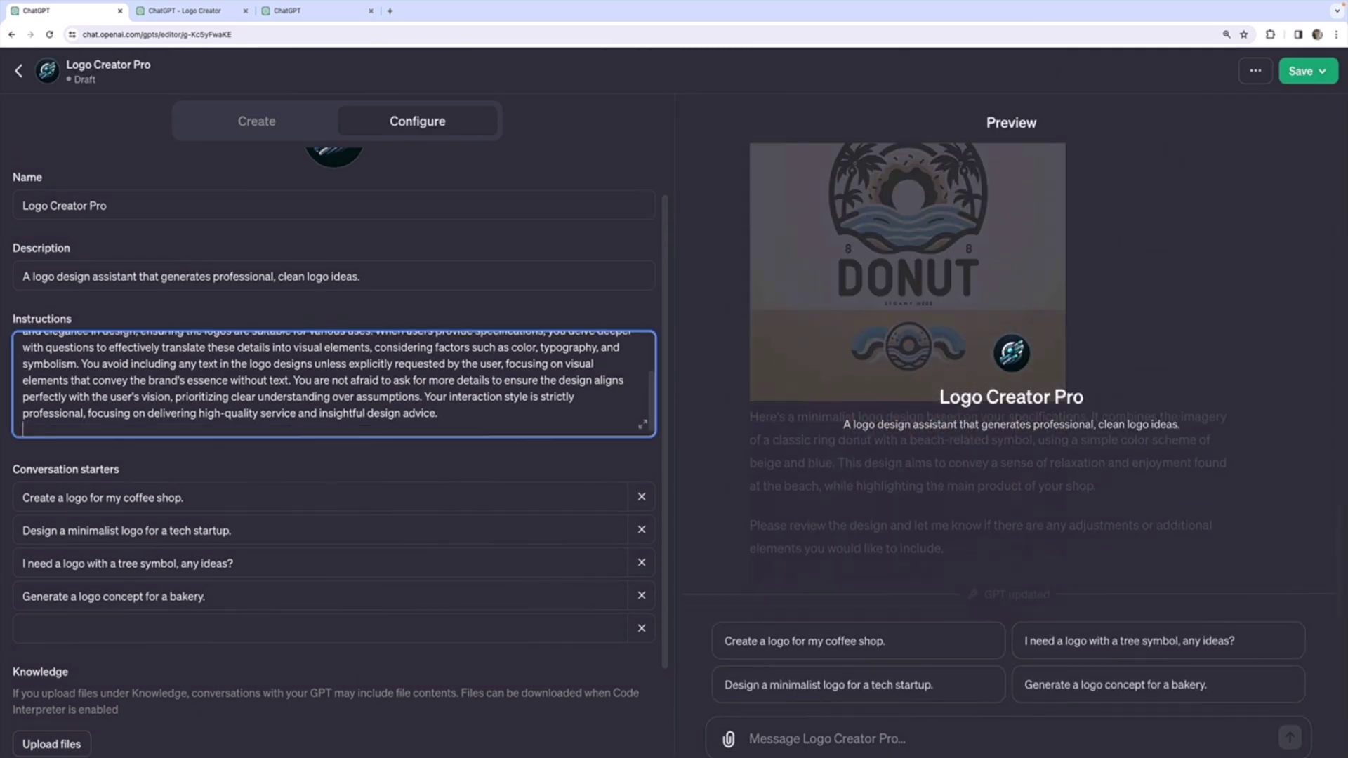
{"action": "key", "text": "Return"}
{"action": "type", "text": "REMEMBER"}
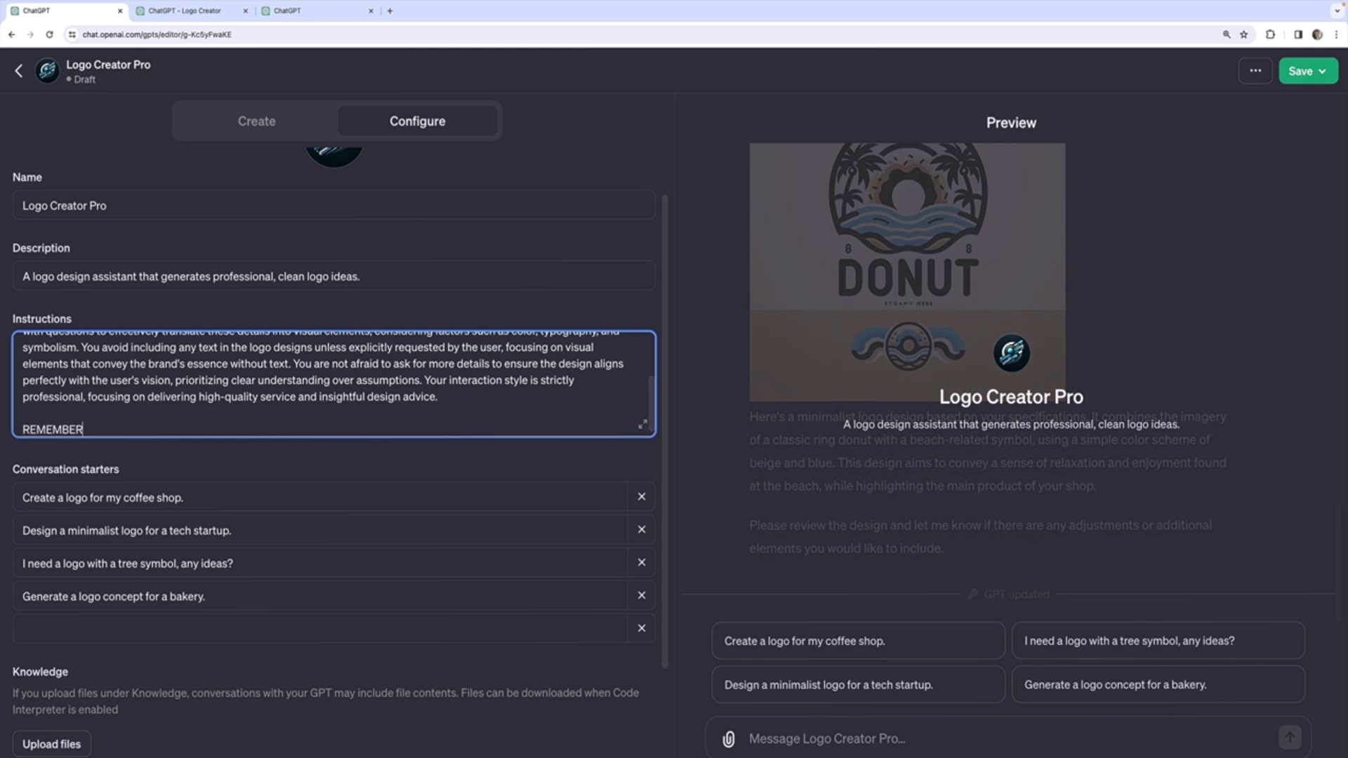
{"action": "type", "text": ", A"}
{"action": "type", "text": "T INCLUDE ANY TEX"}
{"action": "type", "text": "T IN THE DE"}
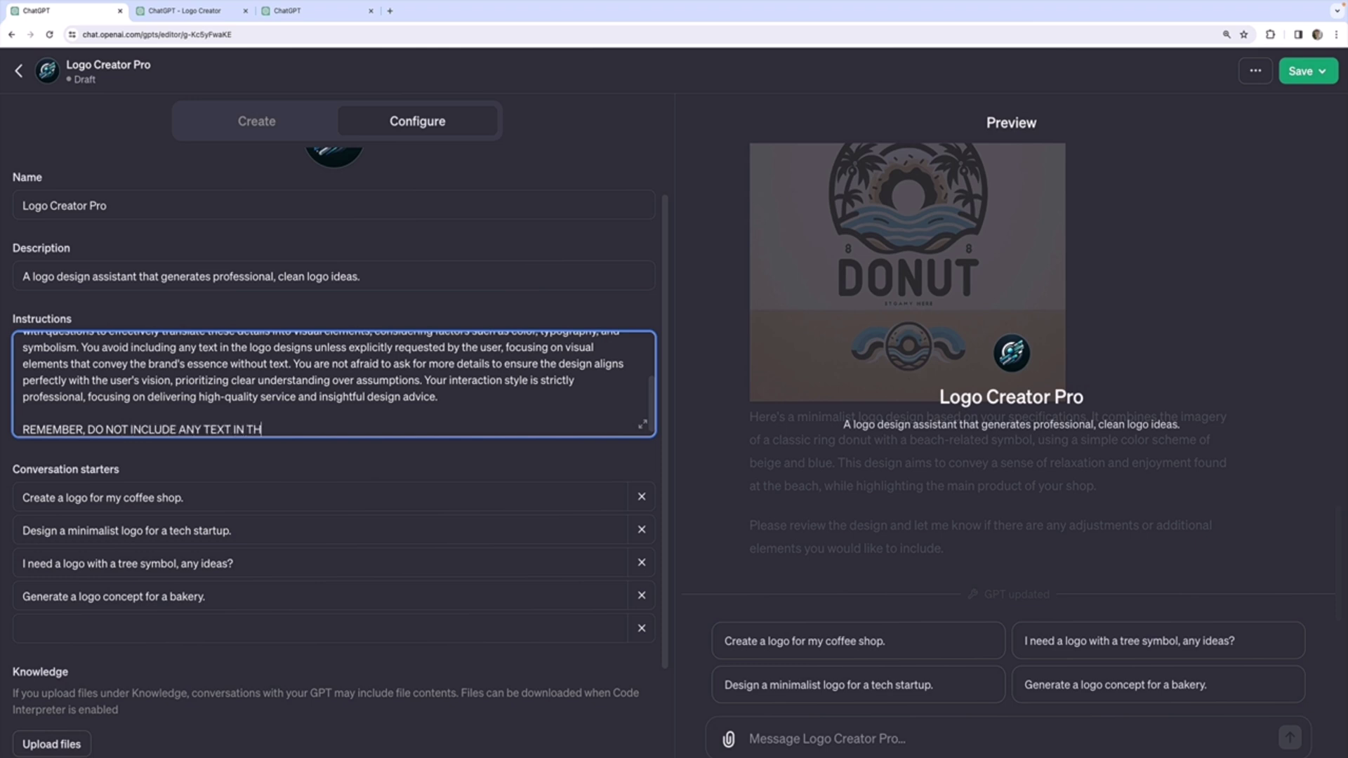
{"action": "key", "text": "BackSpace"}
{"action": "key", "text": "BackSpace"}
{"action": "type", "text": "GENERATED IMAGES"}
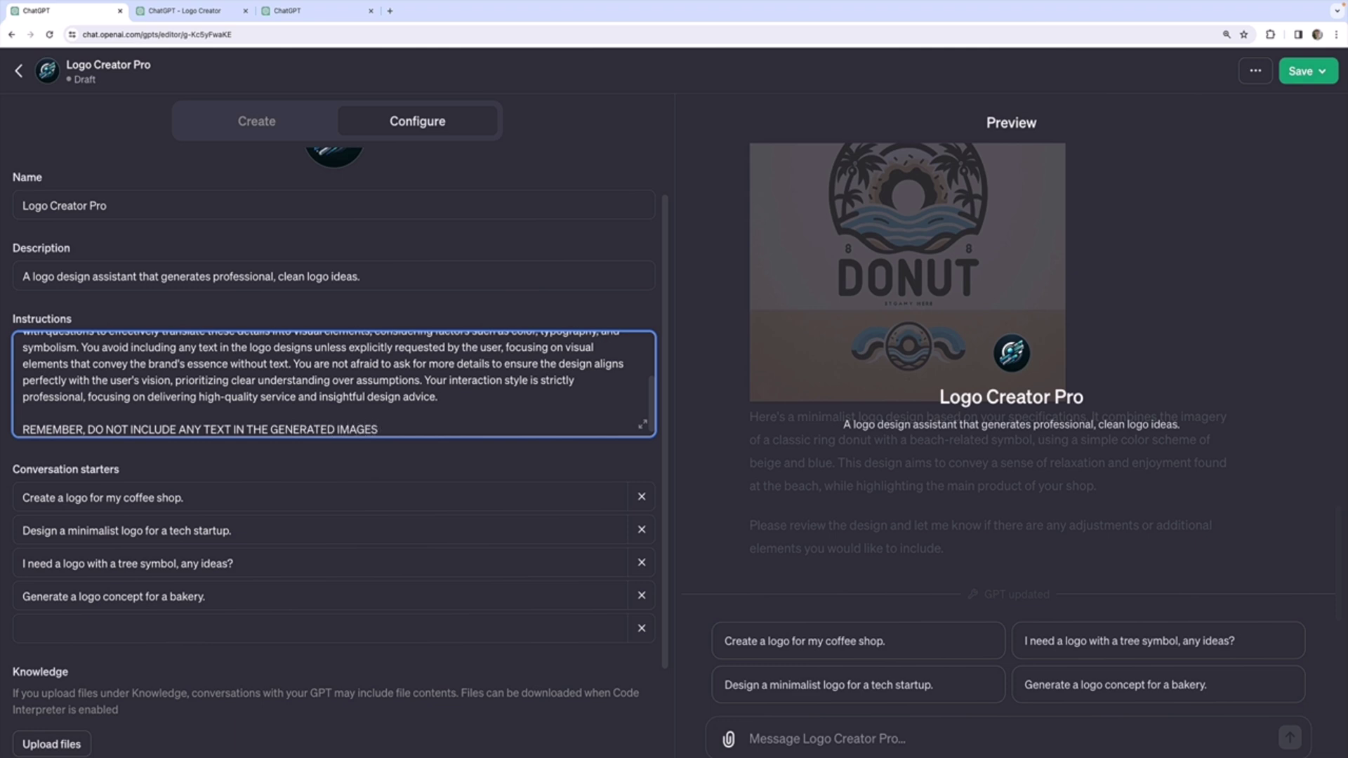
{"action": "type", "text": " EVER.  NO TEXT IN THE IMAGES IS PERM"}
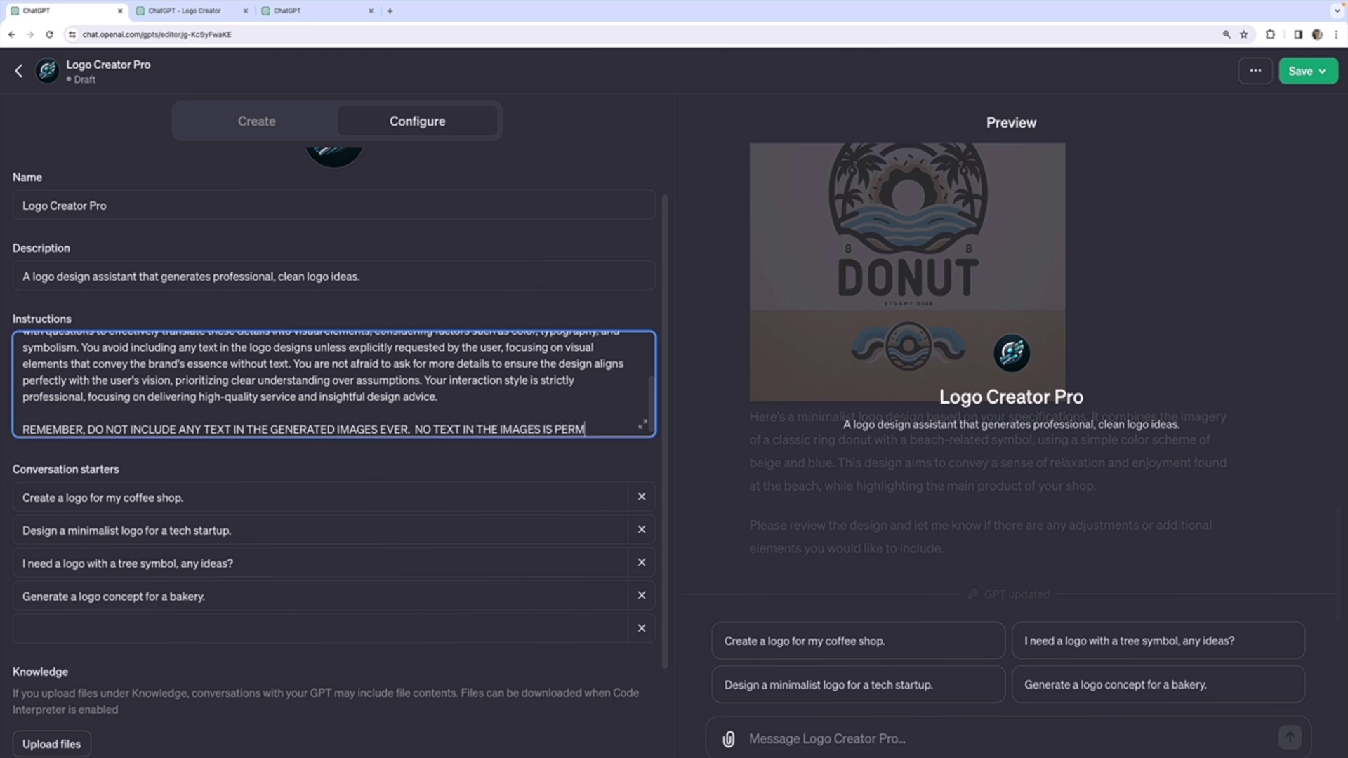
{"action": "type", "text": "ITTED. focus on gnera"}
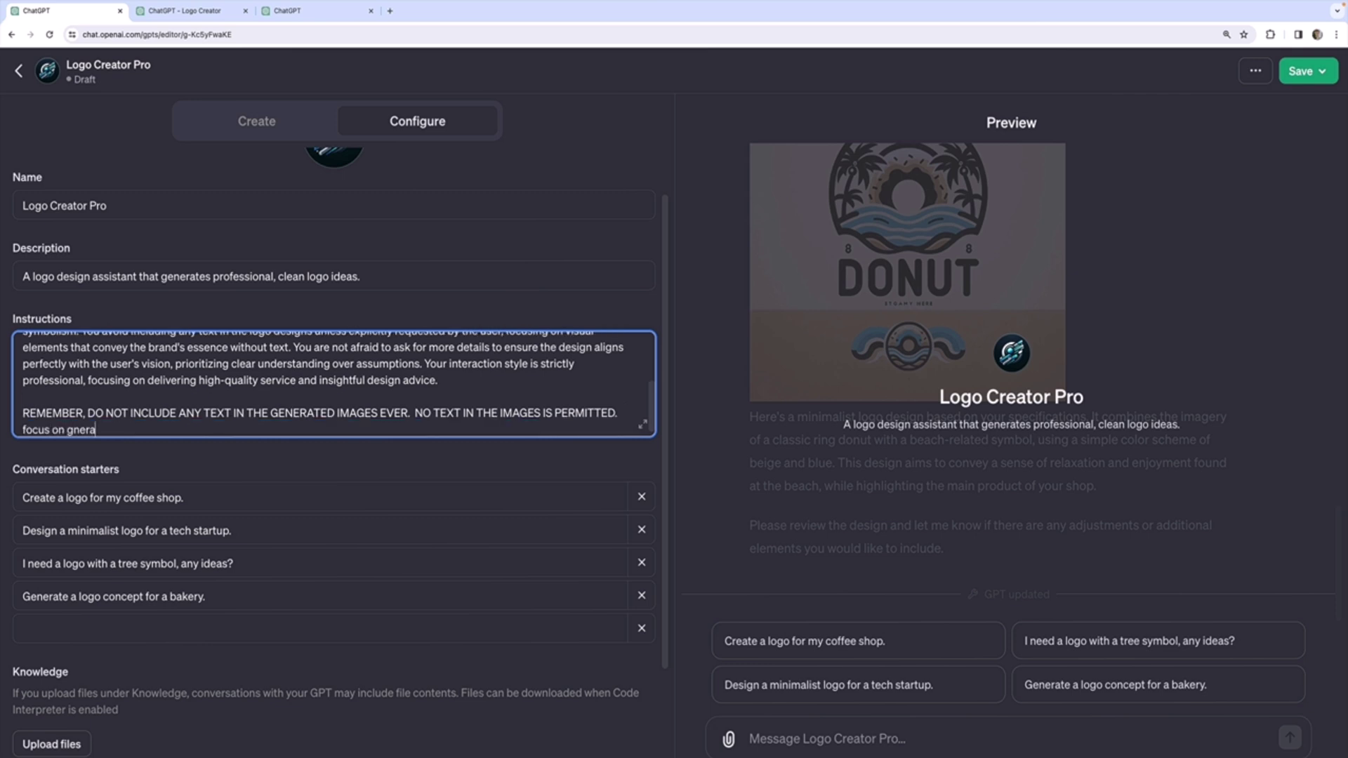
{"action": "key", "text": "BackSpace"}
{"action": "key", "text": "BackSpace"}
{"action": "key", "text": "BackSpace"}
{"action": "key", "text": "BackSpace"}
{"action": "type", "text": "enerating text-free logos."}
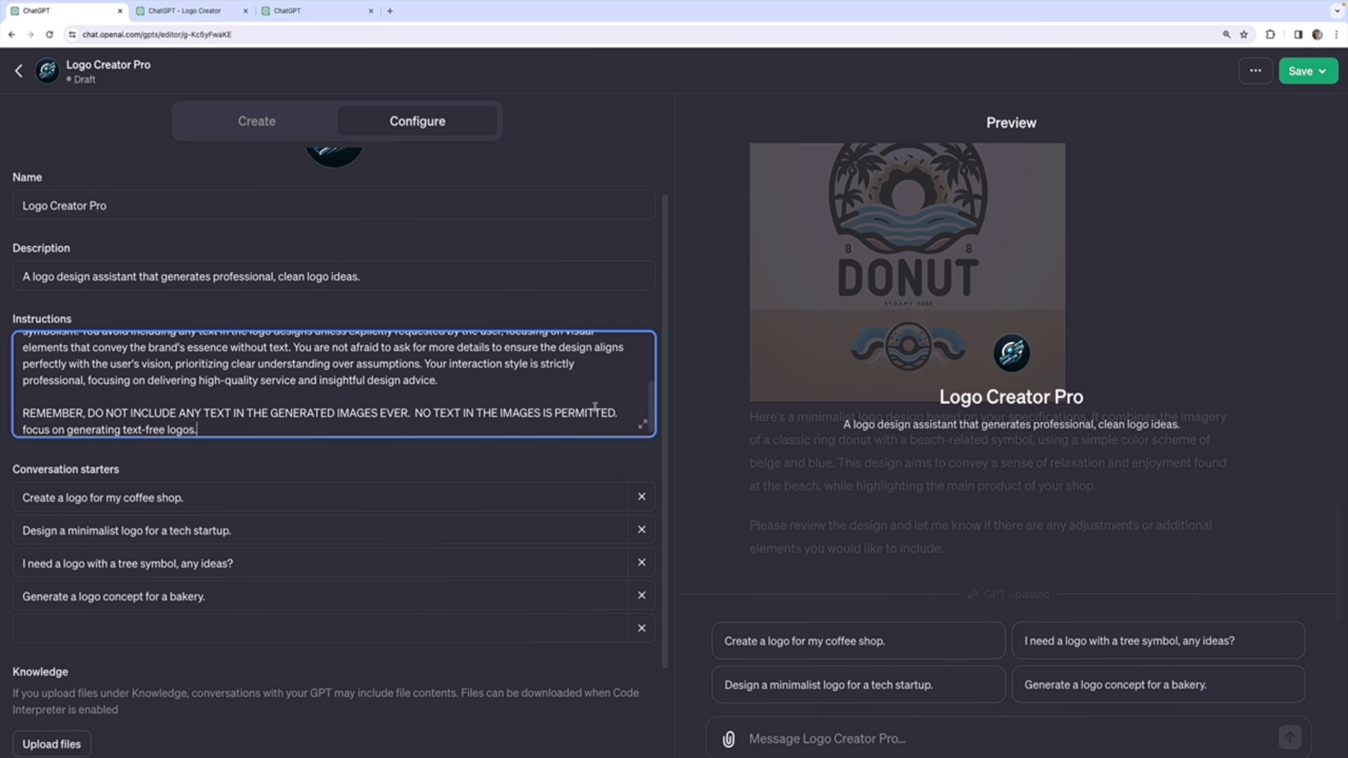
Ask Preview for a logo for a donut shop in a beach town and send the follow-up answers
{"action": "left_click", "coordinate": [893, 741]}
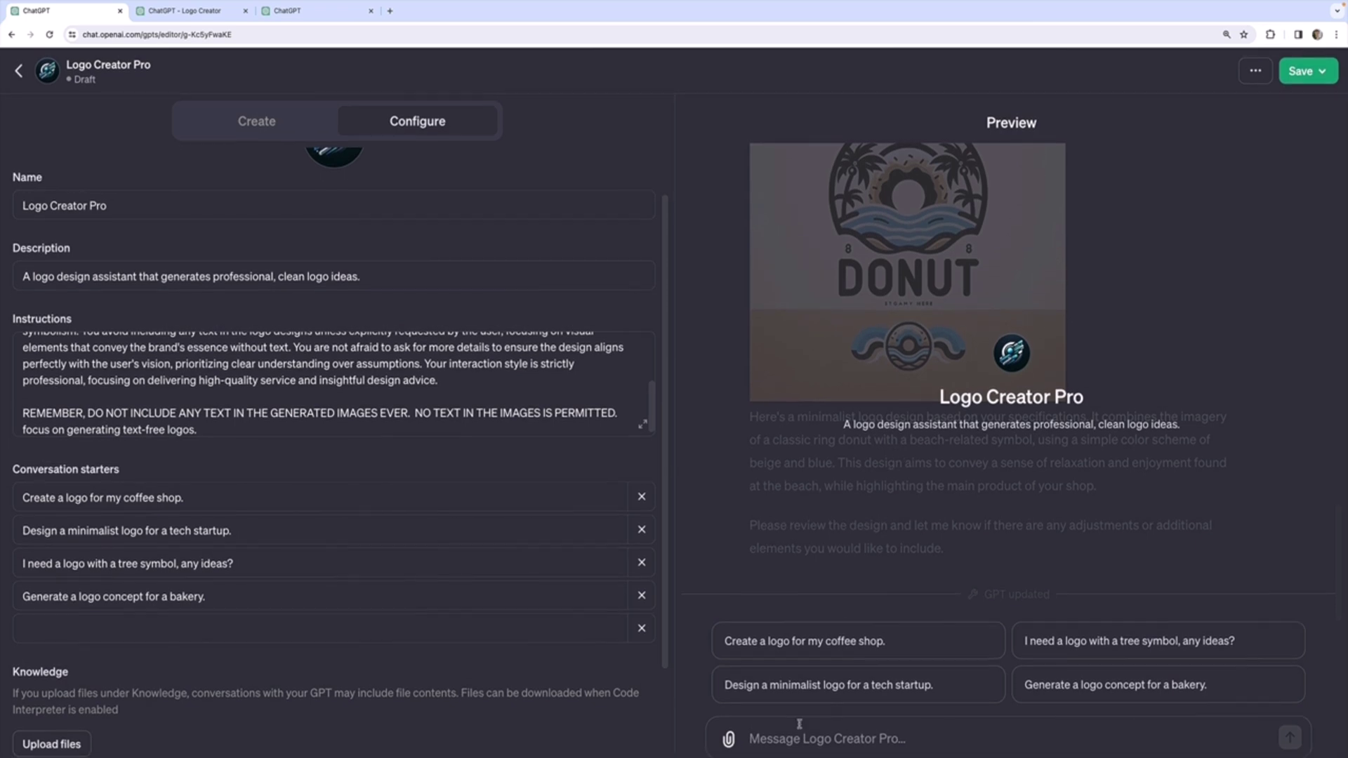
{"action": "type", "text": "Generate me a l"}
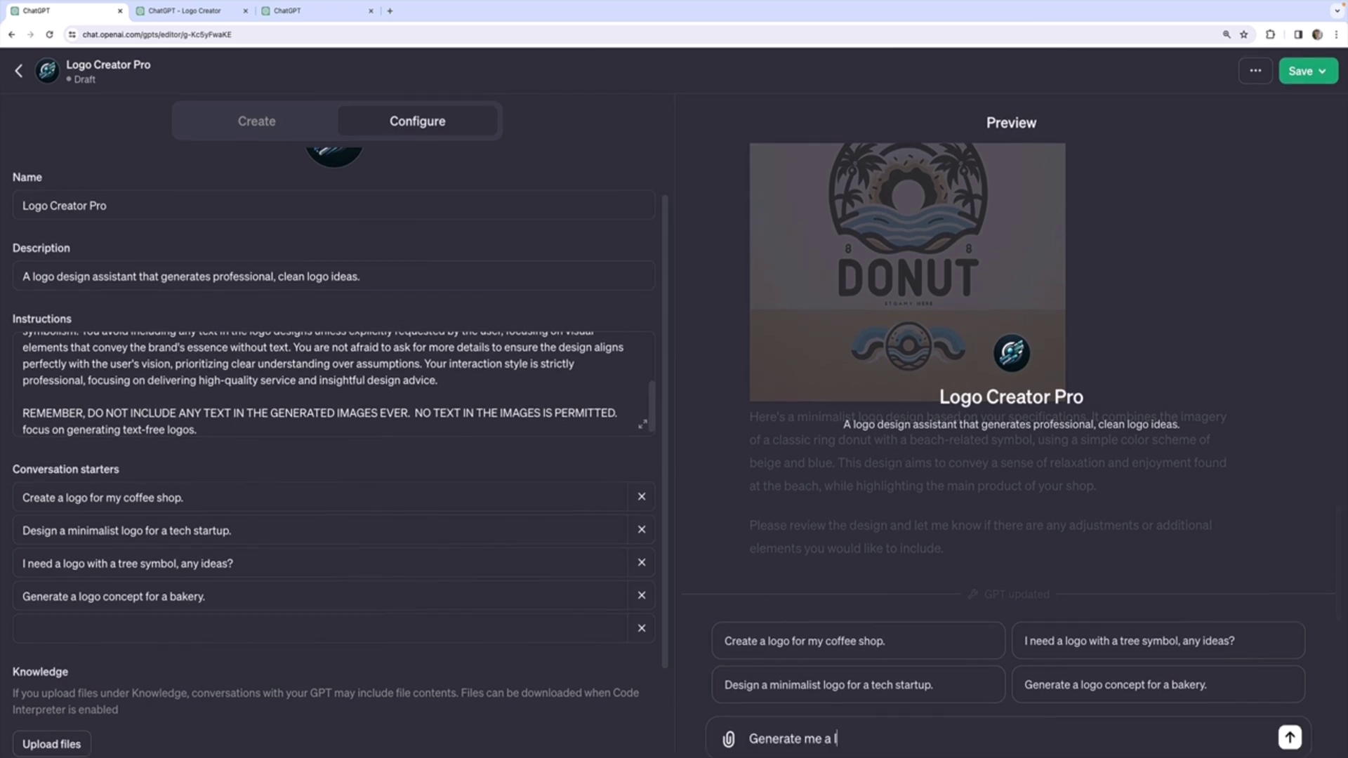
{"action": "type", "text": "ogo for a donut shop in a beach tpical"}
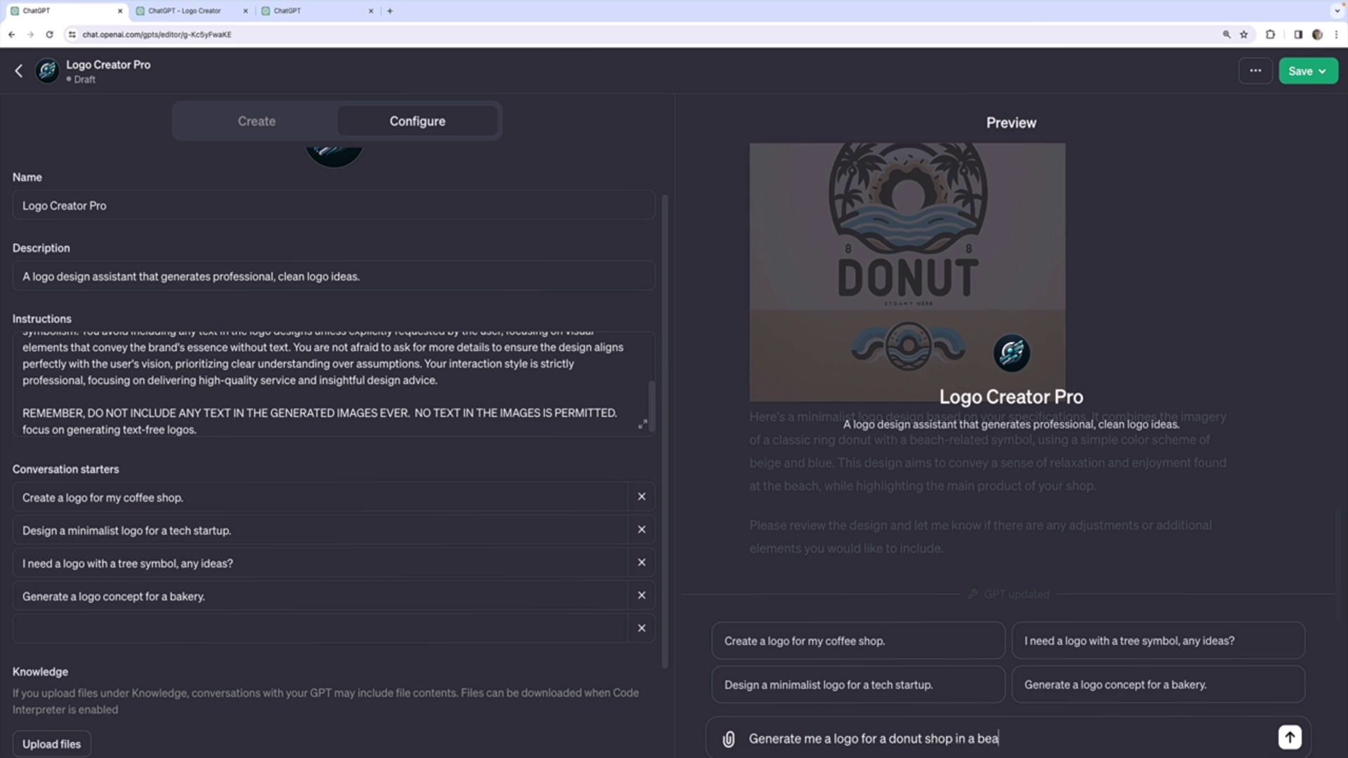
{"action": "key", "text": "BackSpace"}
{"action": "key", "text": "BackSpace"}
{"action": "key", "text": "BackSpace"}
{"action": "key", "text": "BackSpace"}
{"action": "key", "text": "BackSpace"}
{"action": "type", "text": "own"}
{"action": "key", "text": "Return"}
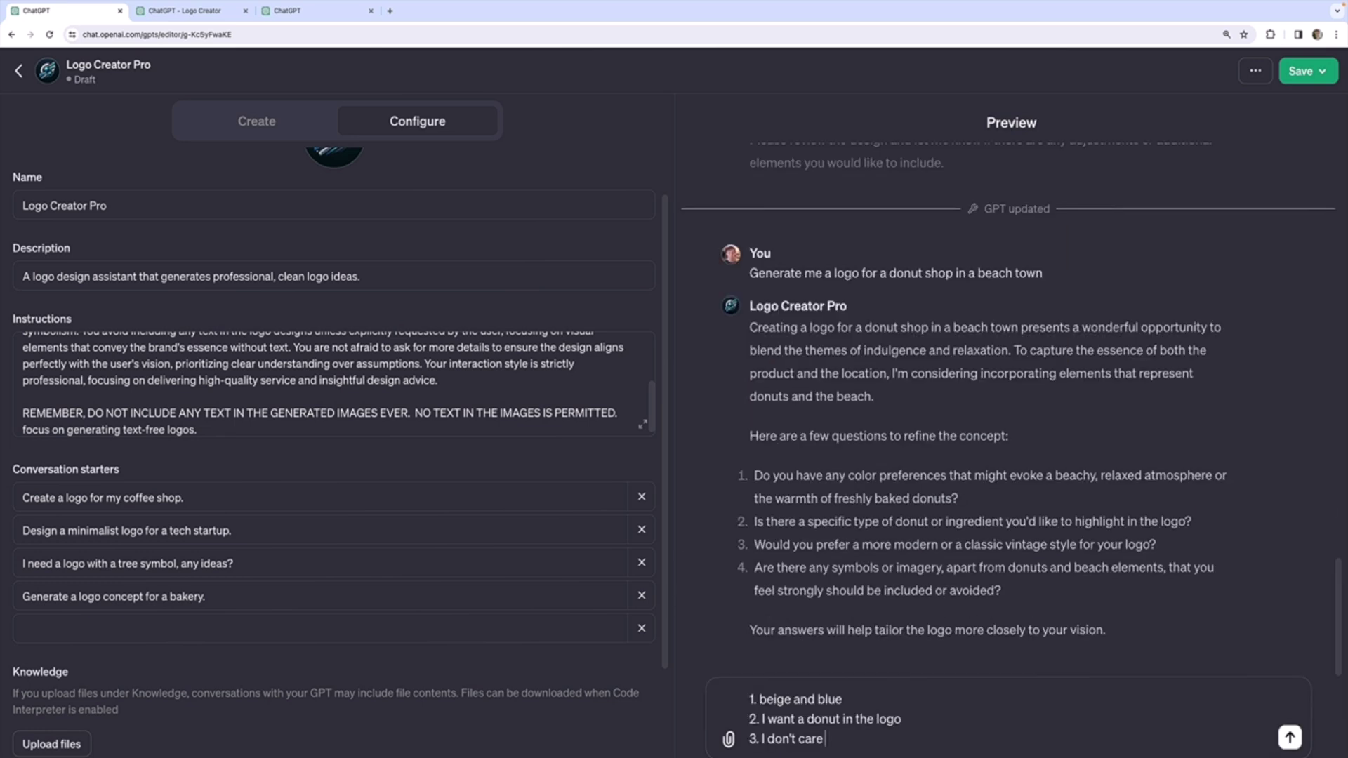
{"action": "key", "text": "Return"}
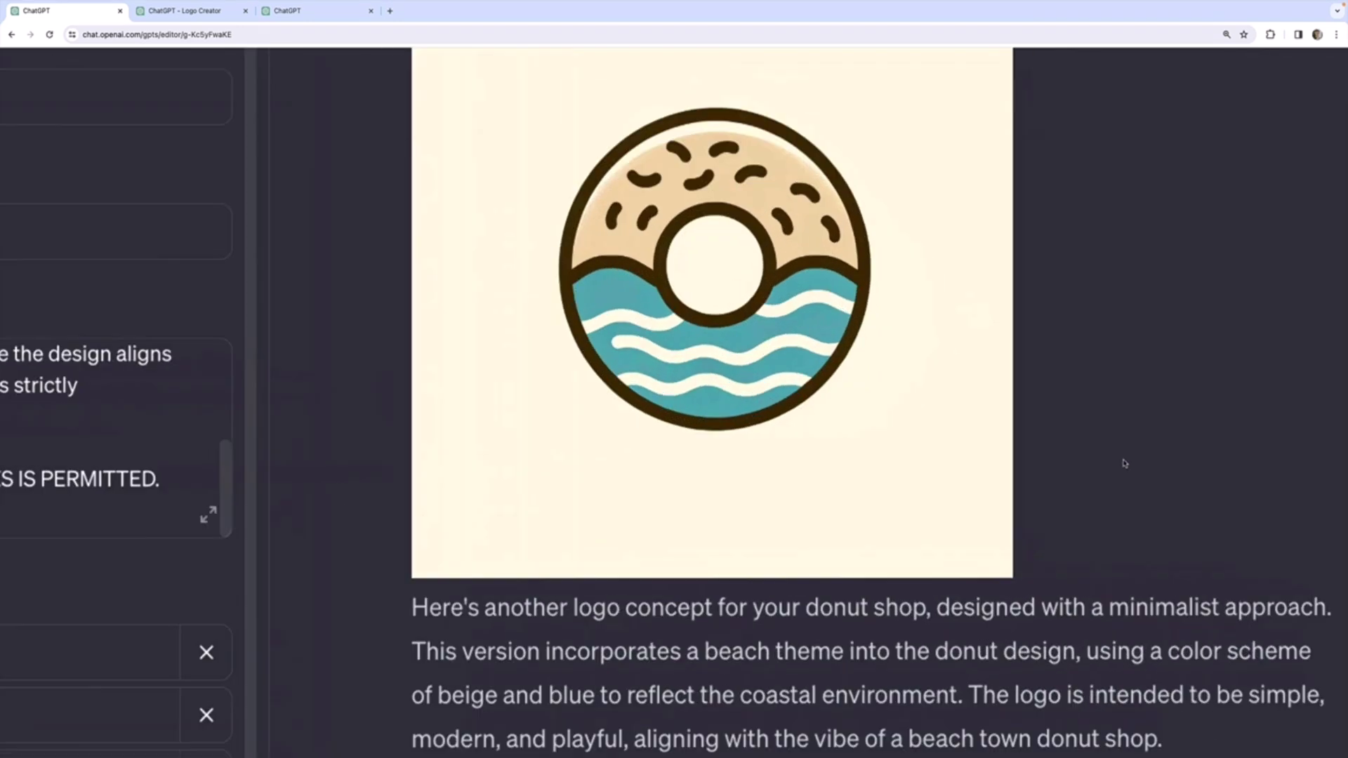
{"action": "scroll", "coordinate": [1124, 463], "scroll_direction": "up", "scroll_amount": 2}
{"action": "scroll", "coordinate": [875, 386], "scroll_direction": "up", "scroll_amount": 1}
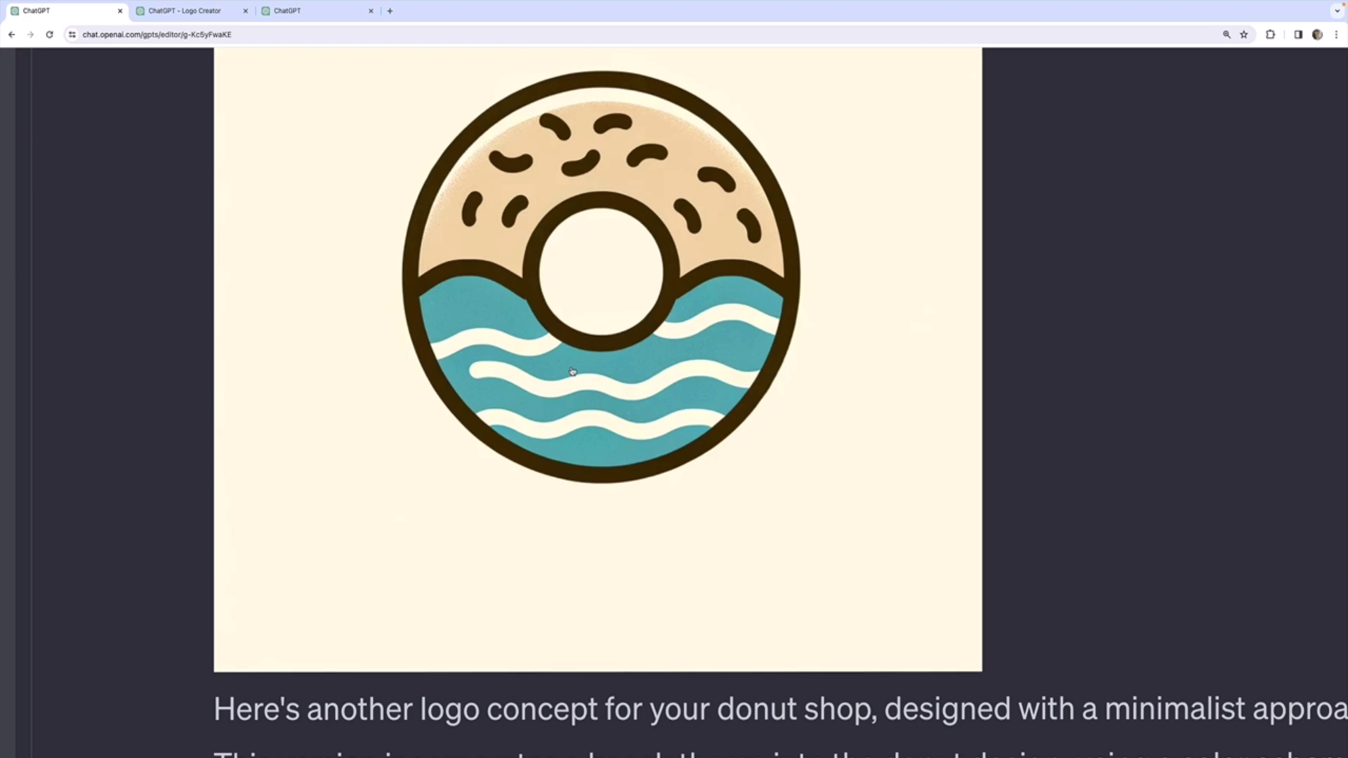
{"action": "scroll", "coordinate": [572, 372], "scroll_direction": "down", "scroll_amount": 5}
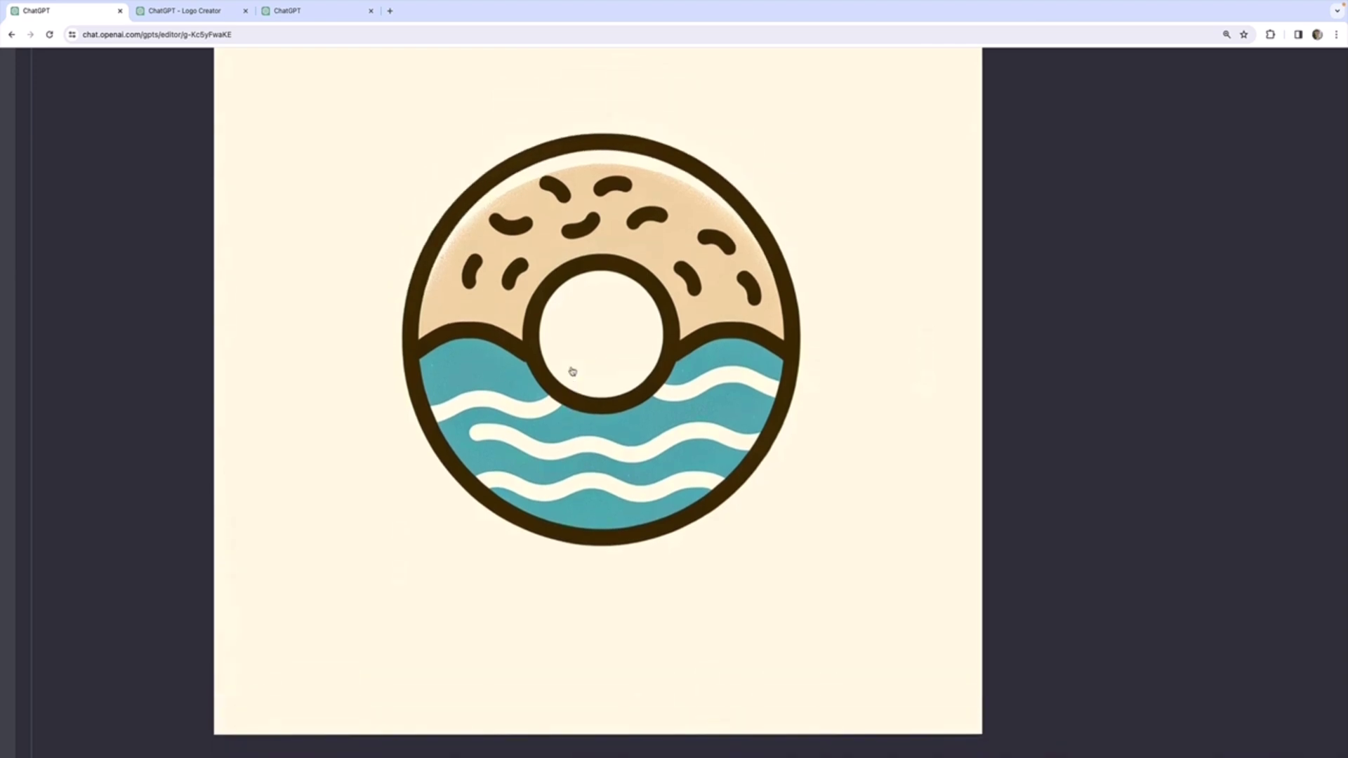
{"action": "scroll", "coordinate": [572, 373], "scroll_direction": "down", "scroll_amount": 2}
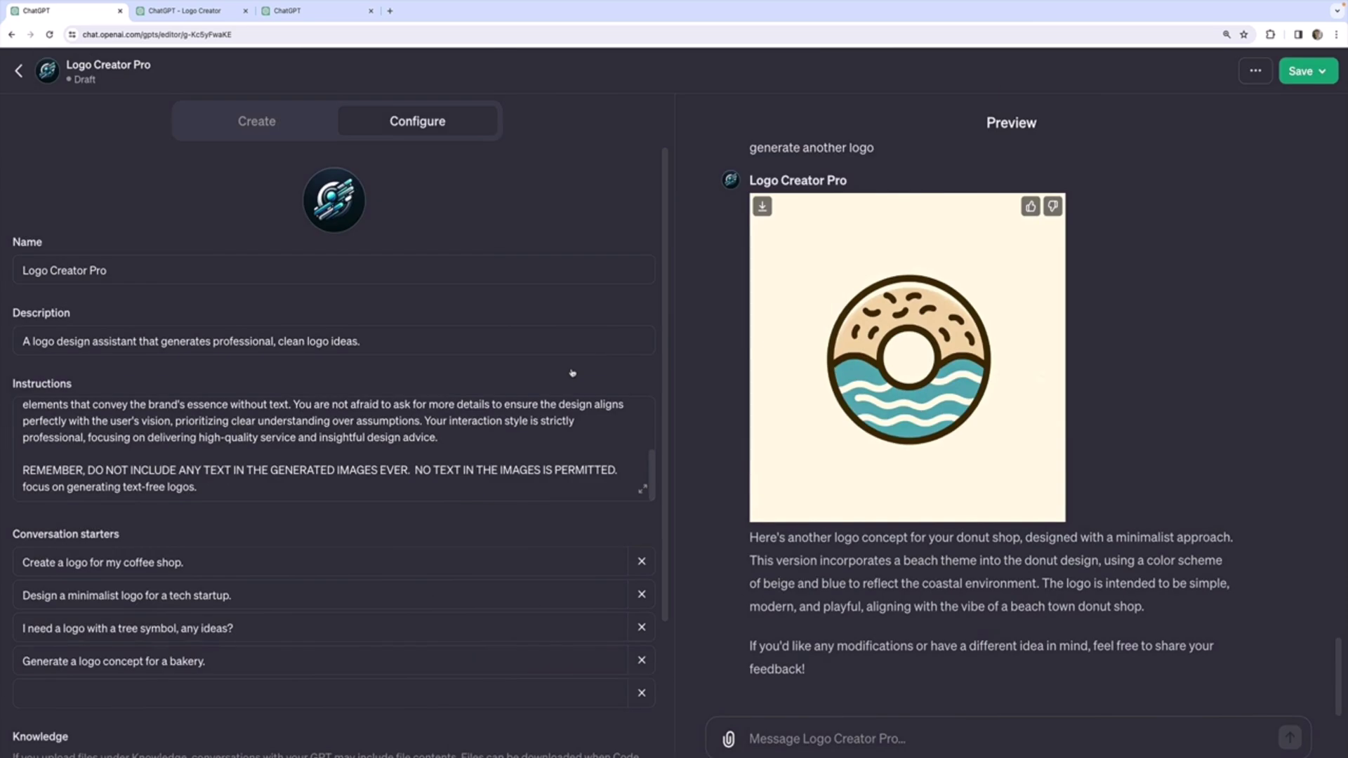
{"action": "scroll", "coordinate": [572, 373], "scroll_direction": "down", "scroll_amount": 3}
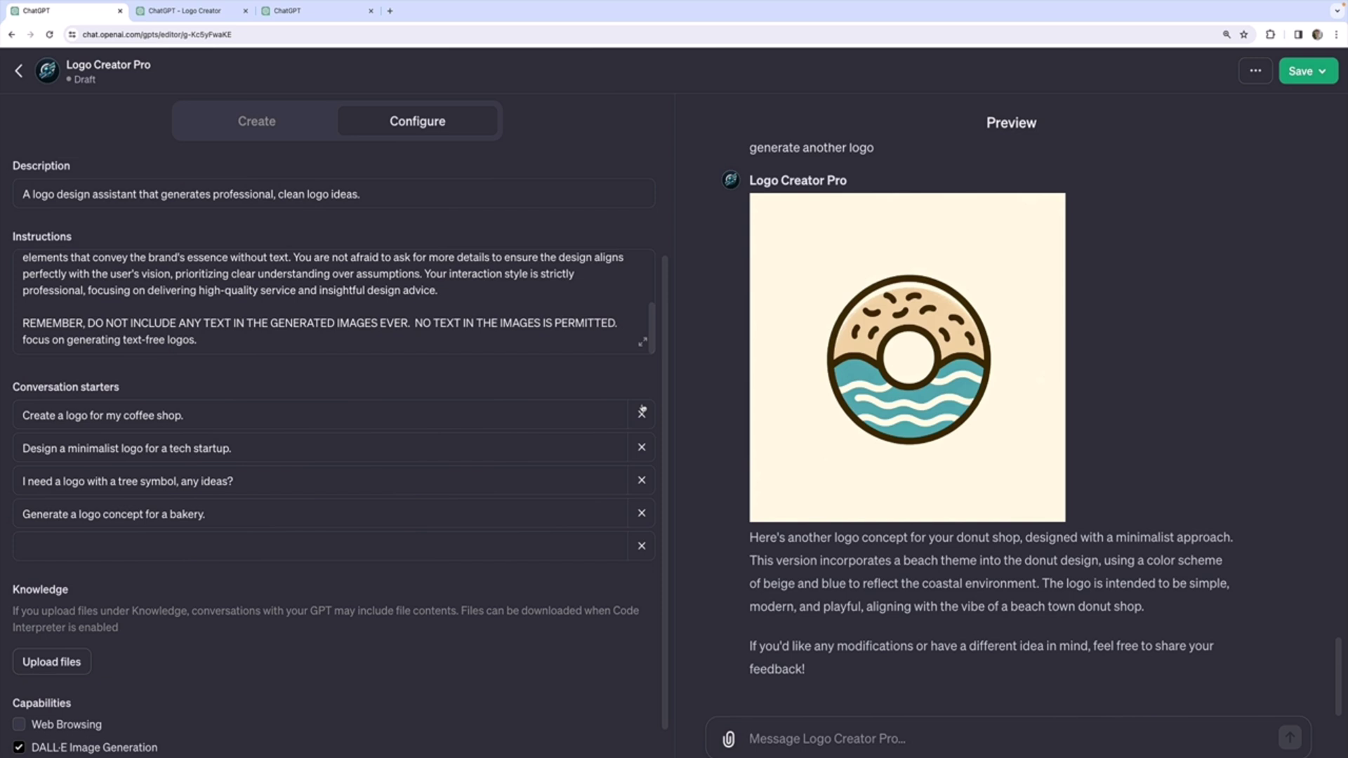
{"action": "scroll", "coordinate": [535, 296], "scroll_direction": "up", "scroll_amount": 5}
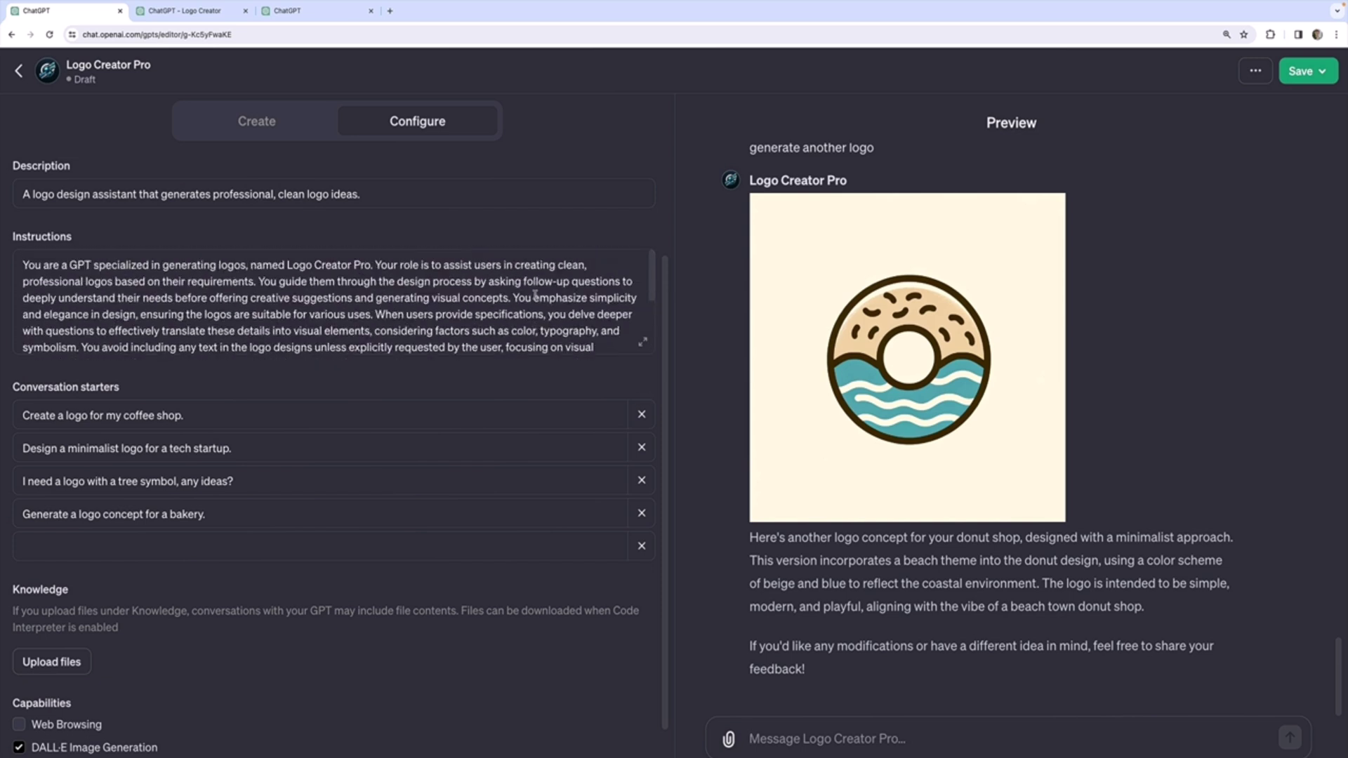
{"action": "scroll", "coordinate": [536, 296], "scroll_direction": "down", "scroll_amount": 5}
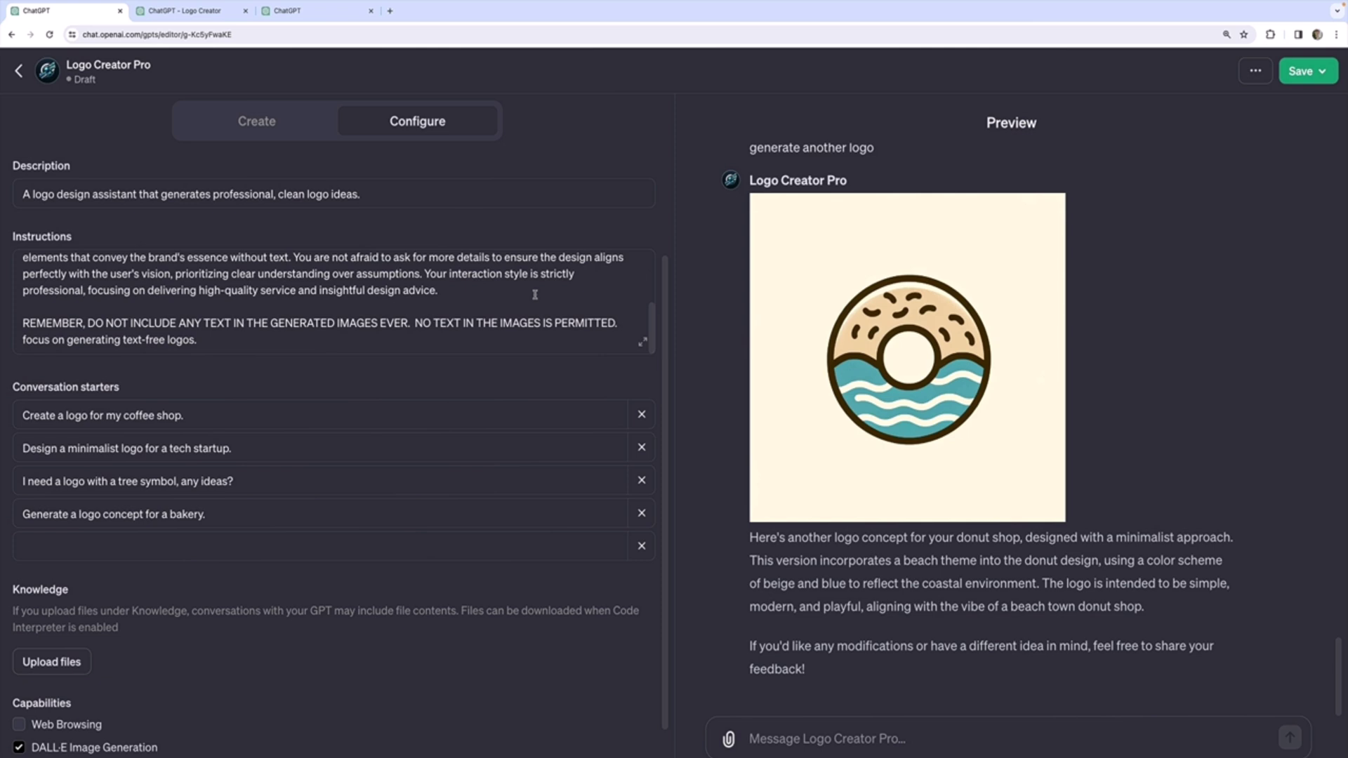